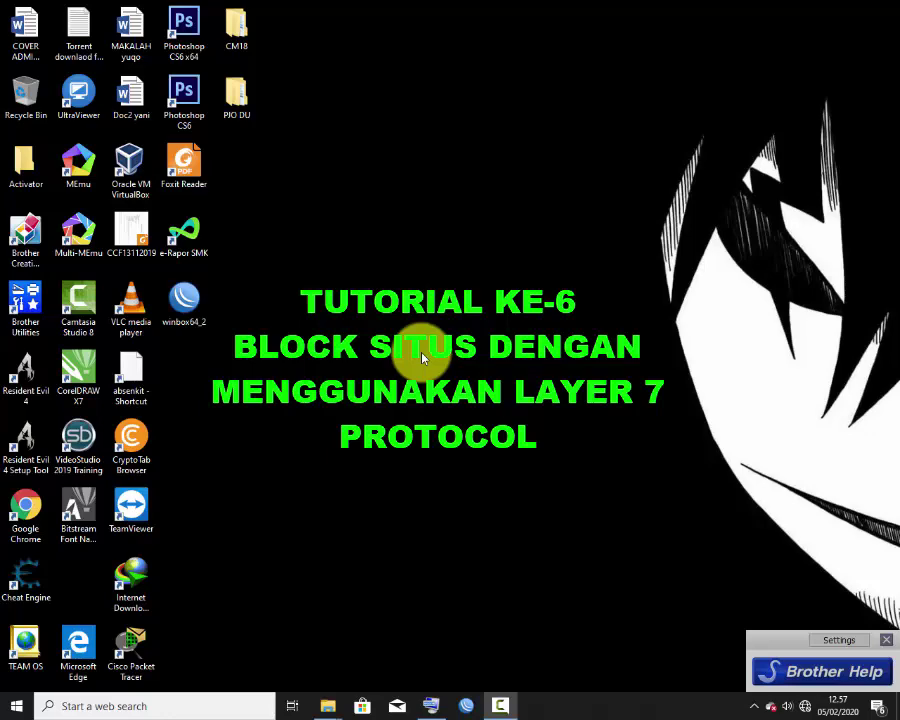
- Launch WinBox, connect to the discovered MikroTik RB941-2nD router as admin, and close the Wireless Tables window
{"action": "left_click", "coordinate": [196, 302]}
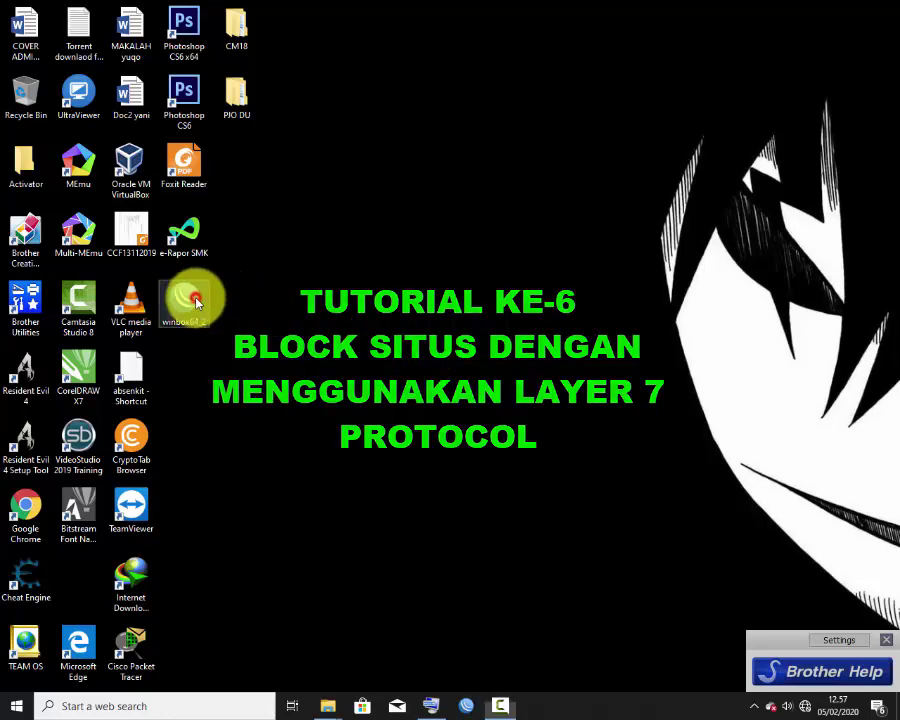
{"action": "left_click", "coordinate": [196, 302]}
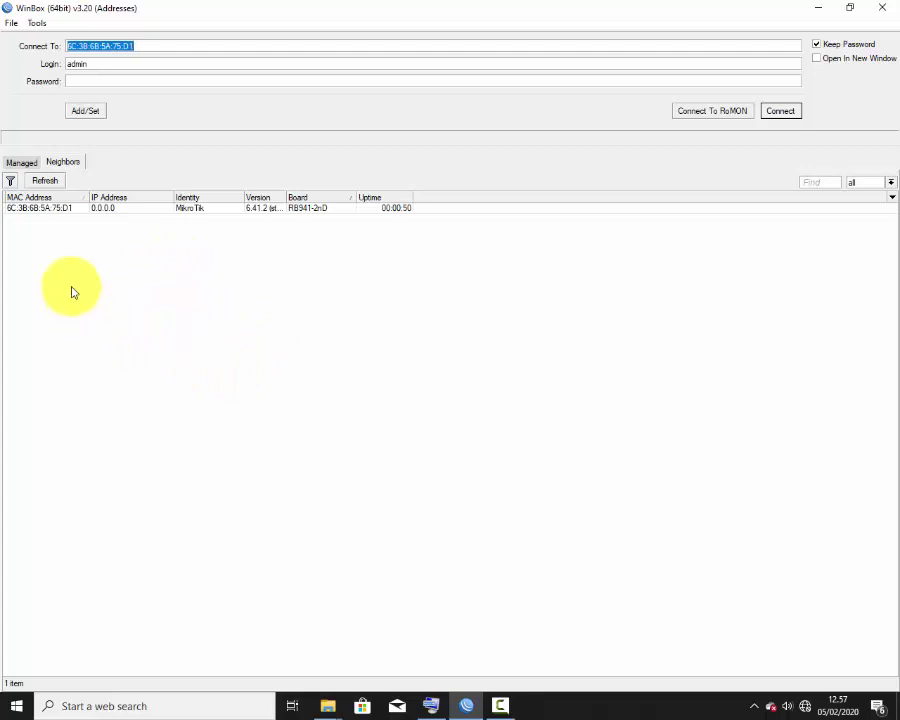
{"action": "left_click", "coordinate": [69, 207]}
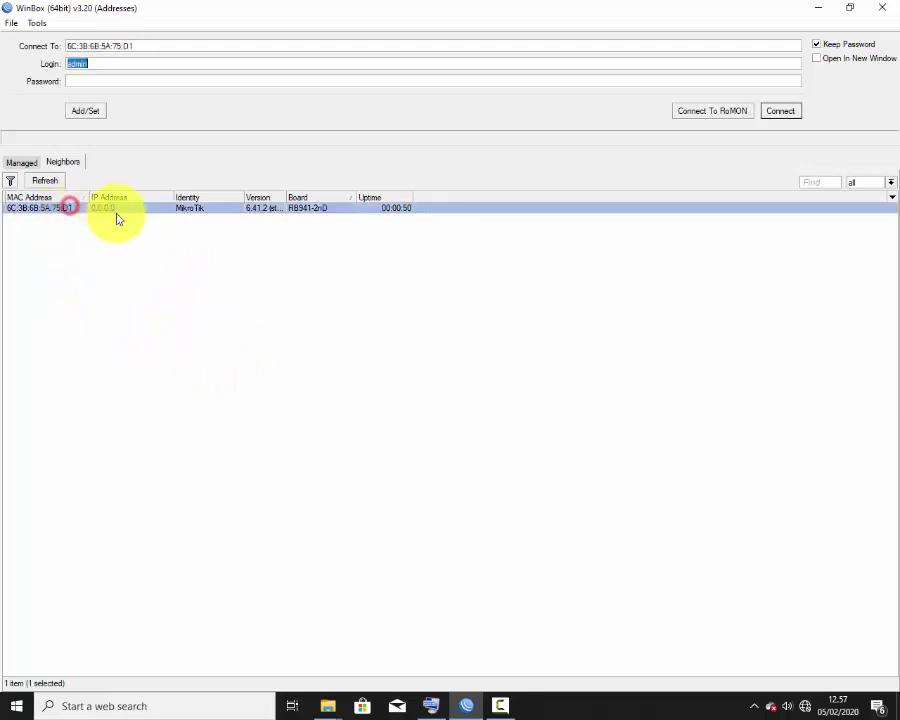
{"action": "left_click", "coordinate": [783, 111]}
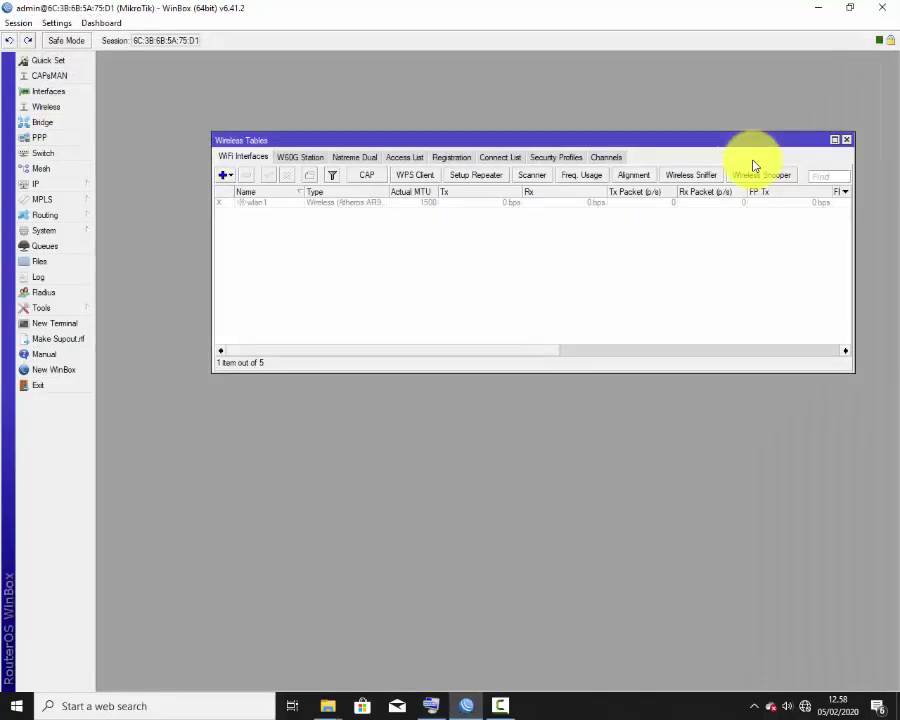
{"action": "left_click", "coordinate": [846, 141]}
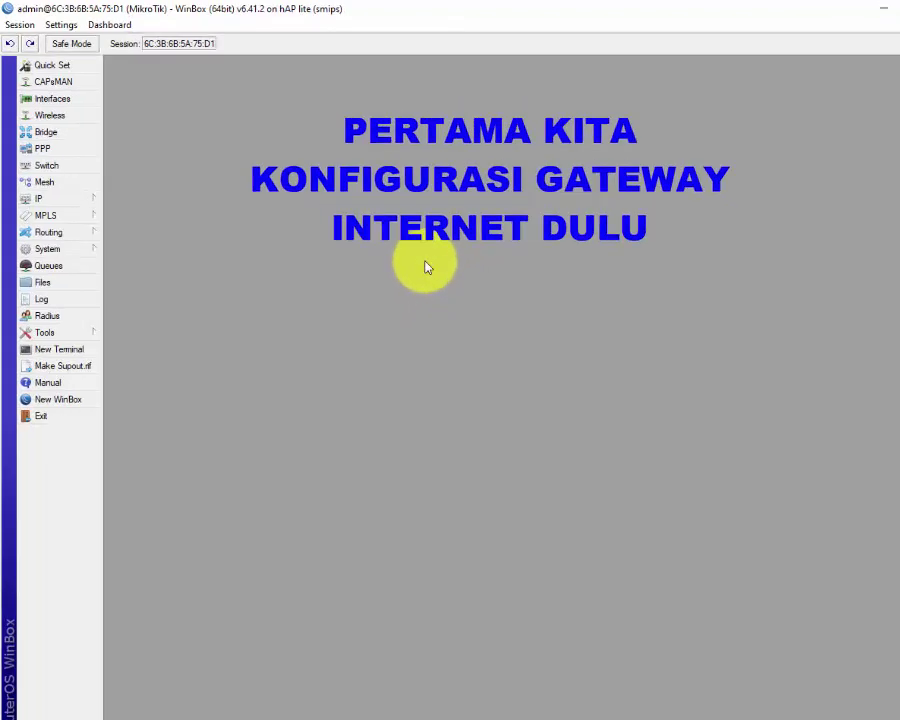
- Add the IP address 192.168.123.1/24 to interface ether2 and close the address list
{"action": "left_click", "coordinate": [185, 406]}
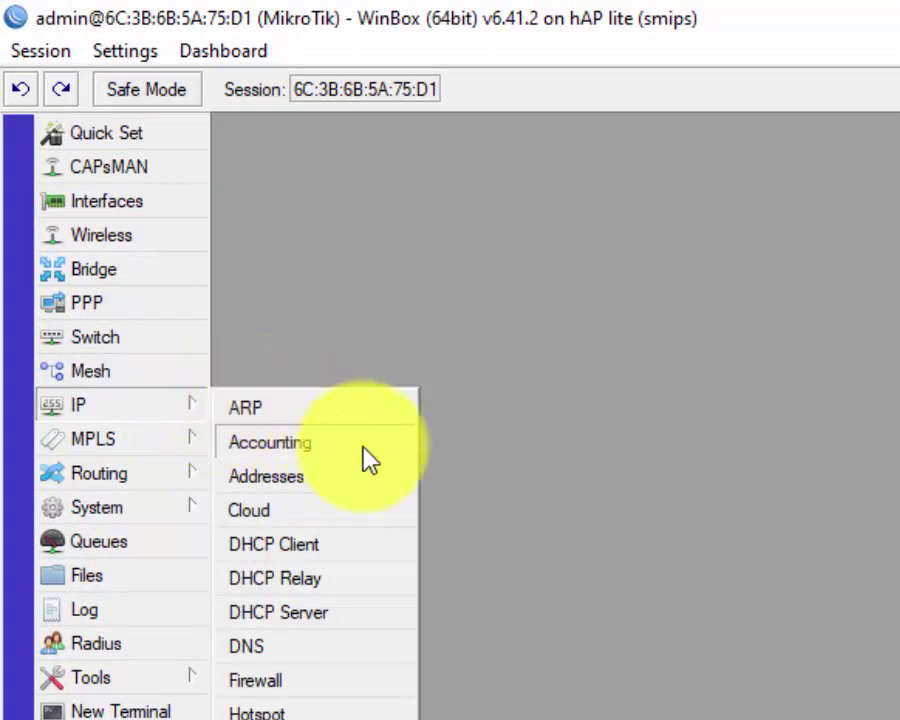
{"action": "left_click", "coordinate": [404, 488]}
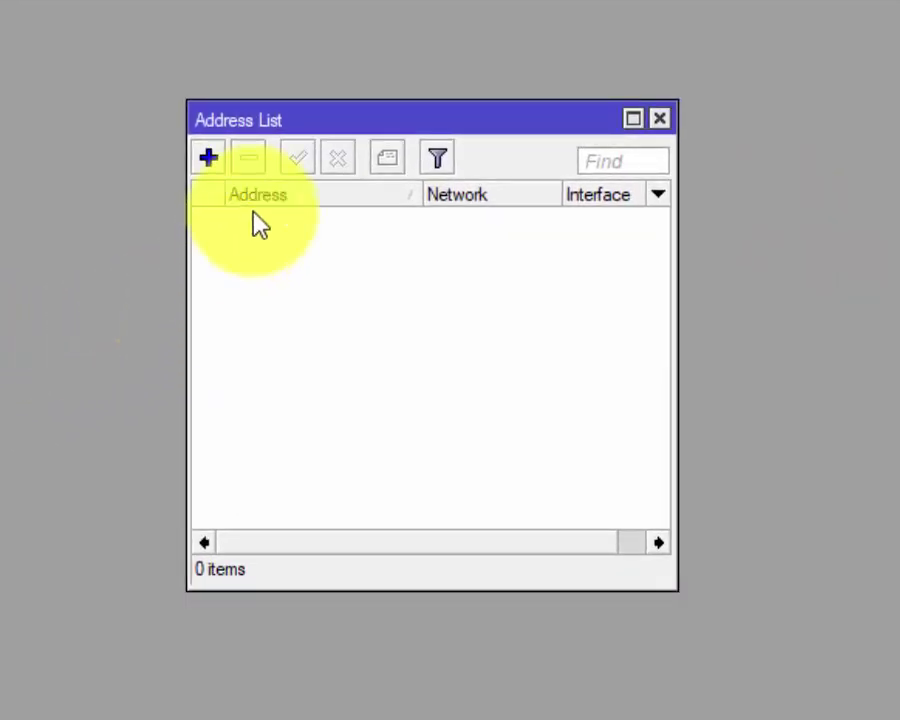
{"action": "left_click", "coordinate": [211, 157]}
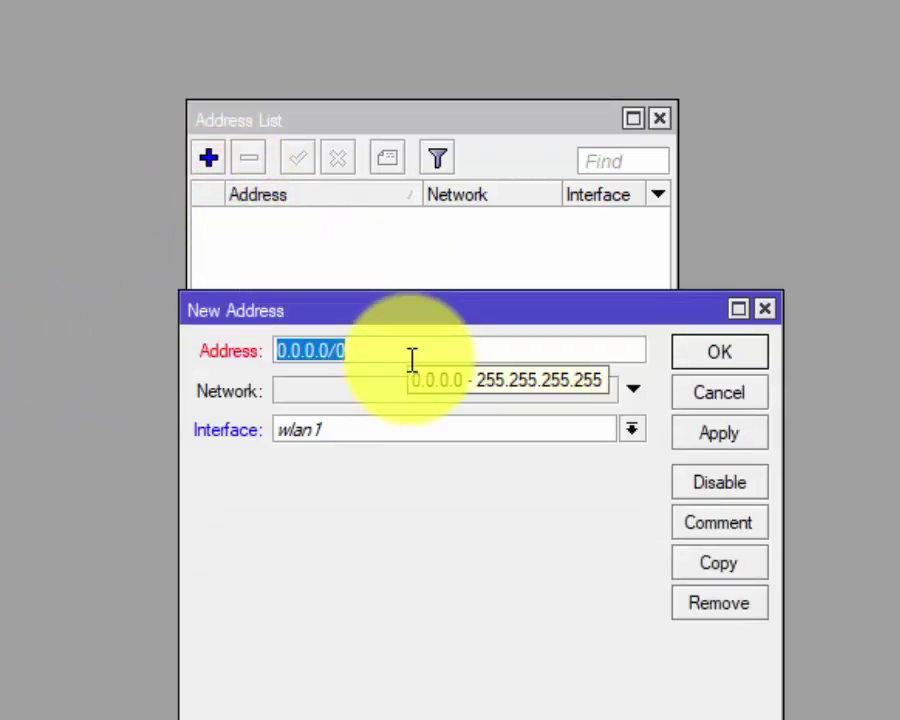
{"action": "type", "text": "192.168.123.1/24"}
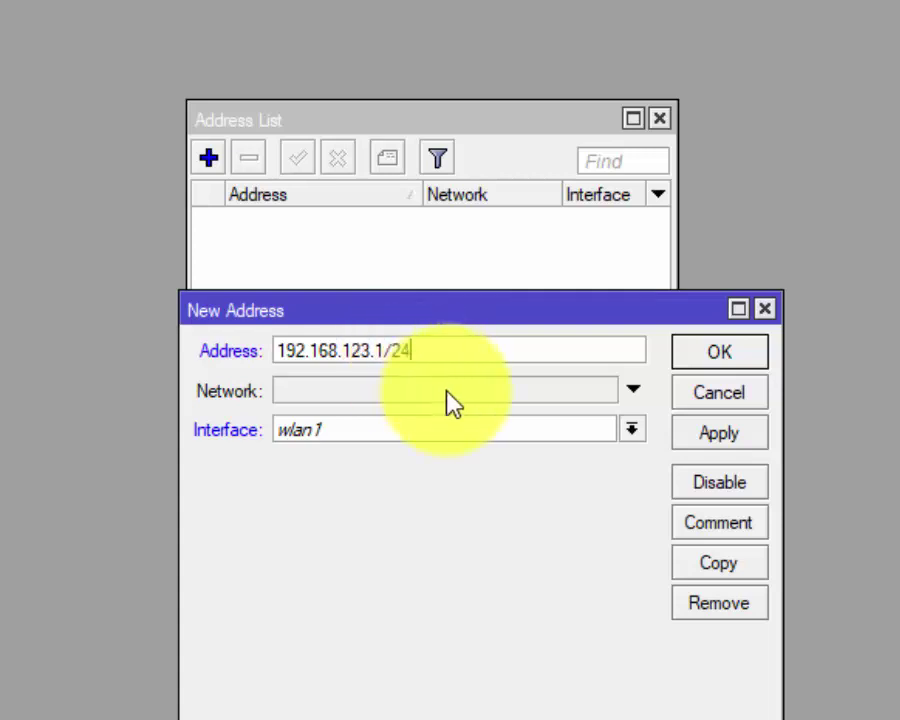
{"action": "left_click", "coordinate": [482, 428]}
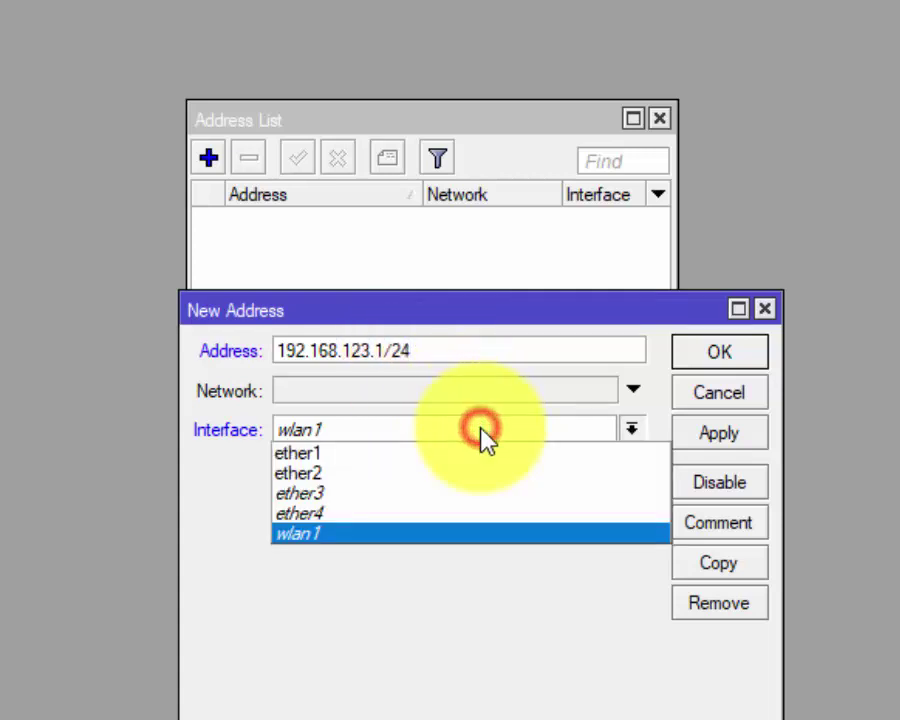
{"action": "left_click", "coordinate": [326, 473]}
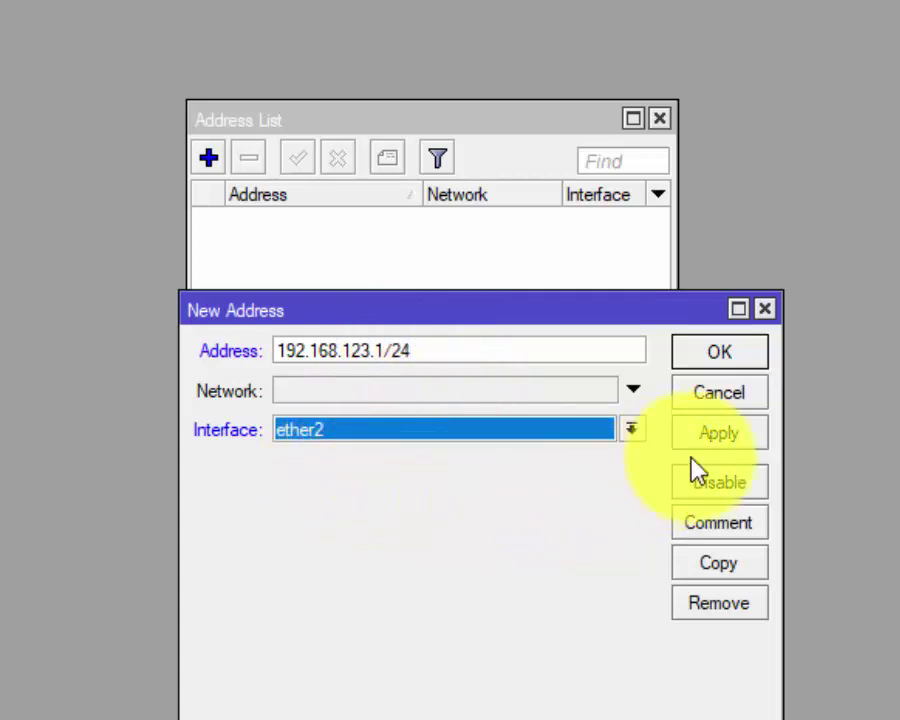
{"action": "left_click", "coordinate": [741, 434]}
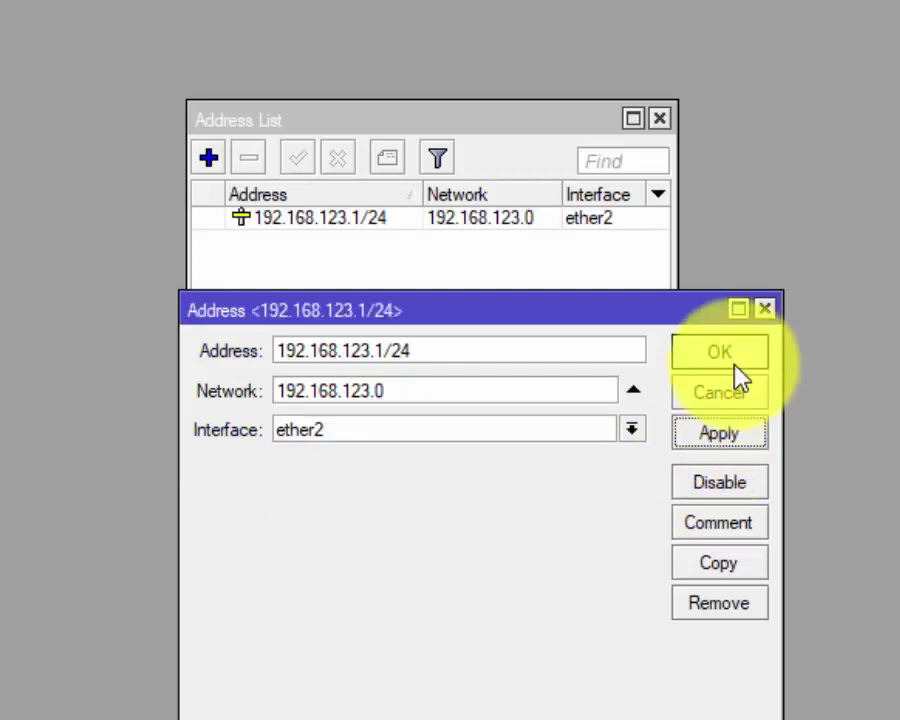
{"action": "left_click", "coordinate": [736, 356]}
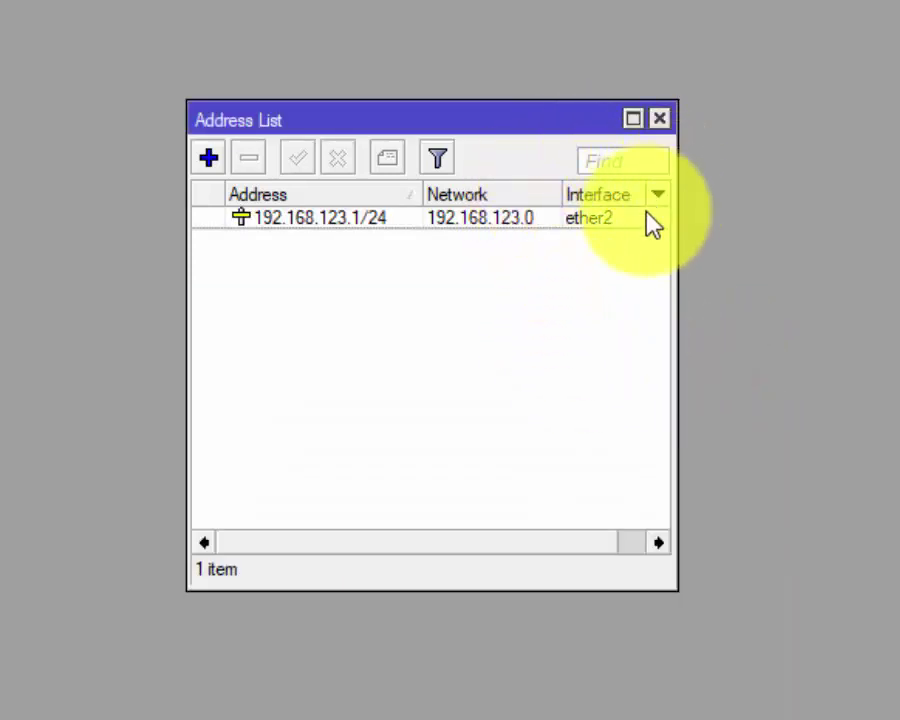
{"action": "left_click", "coordinate": [660, 120]}
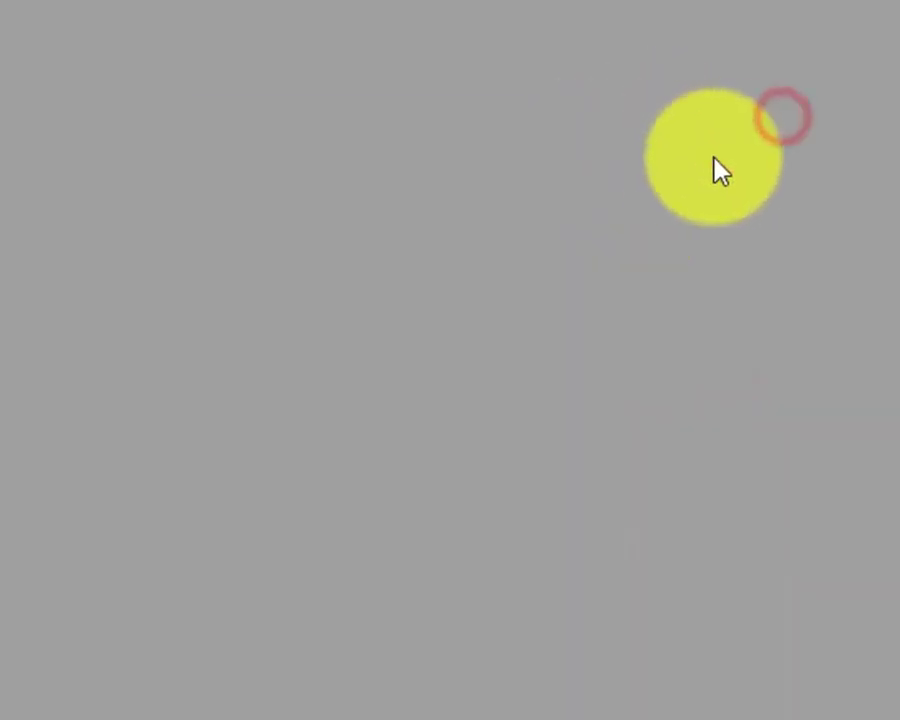
- Add a DHCP client on interface ether1, check its status, and close the DHCP client list
{"action": "left_click", "coordinate": [240, 282]}
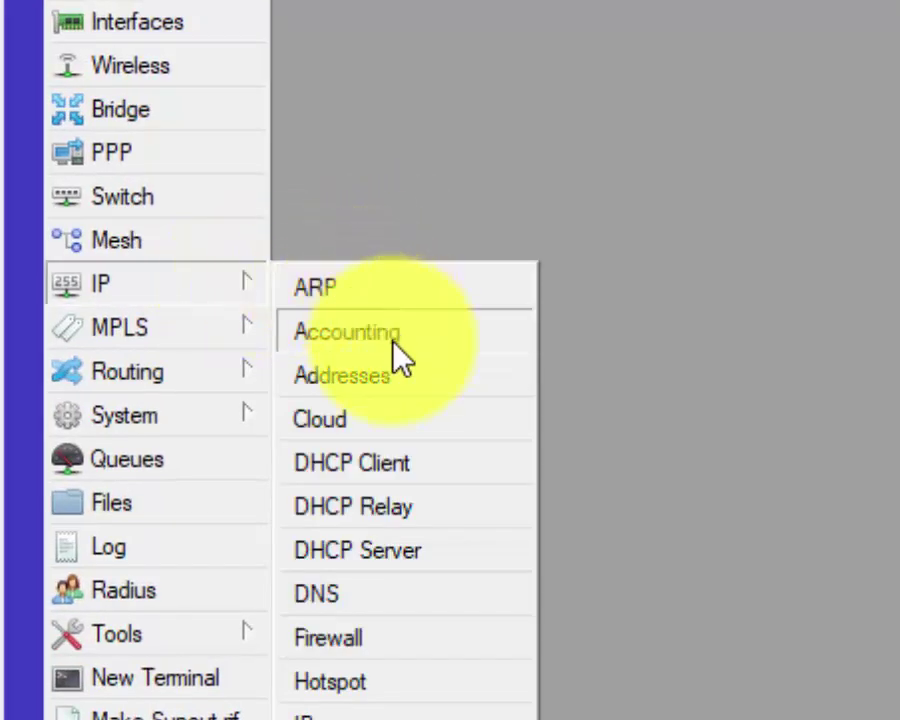
{"action": "left_click", "coordinate": [405, 480]}
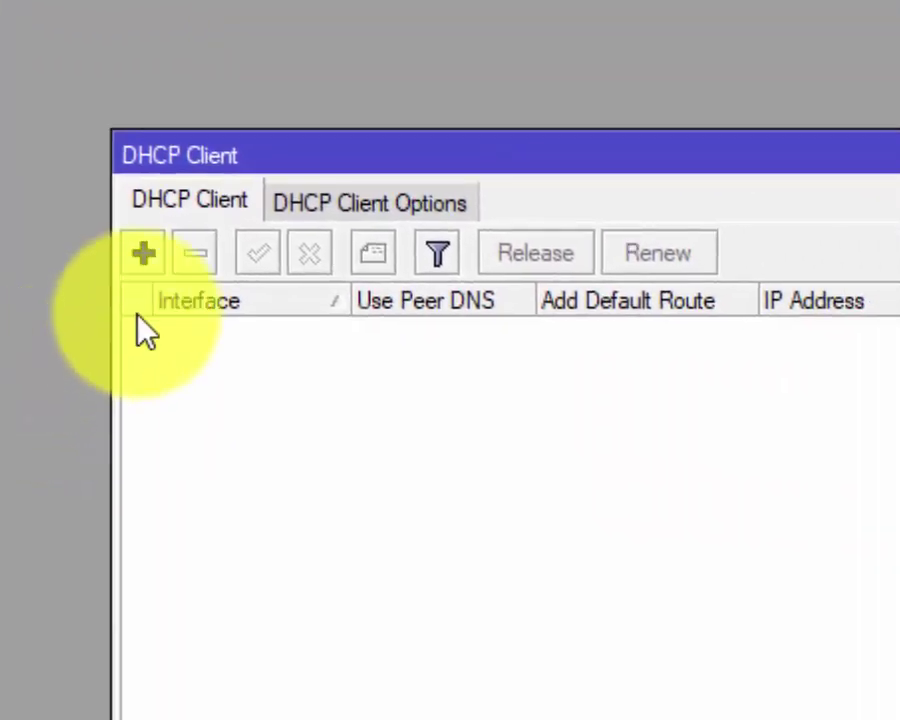
{"action": "left_click", "coordinate": [145, 253]}
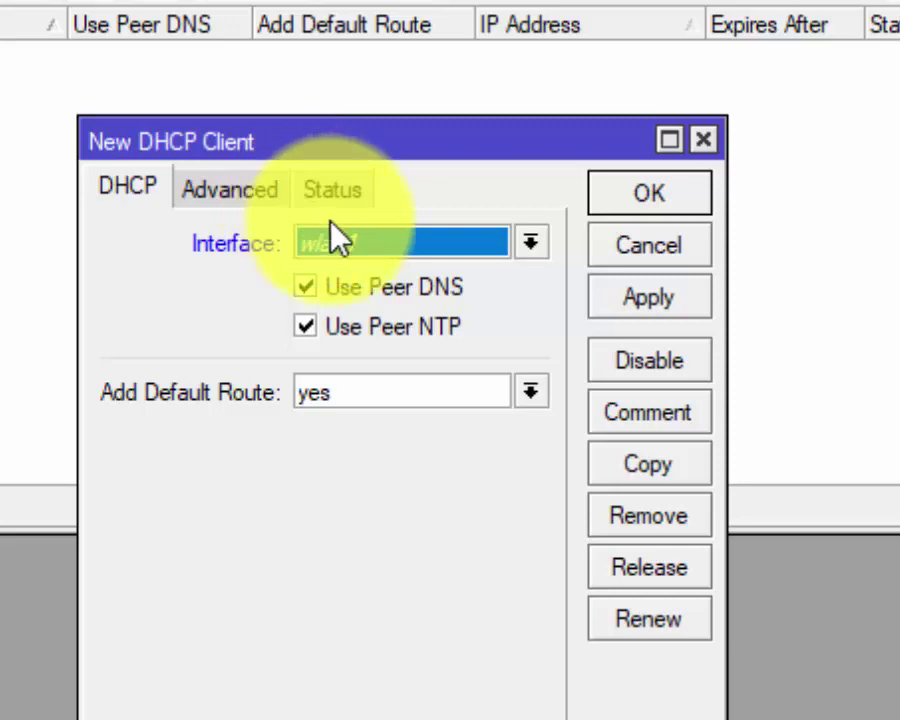
{"action": "left_click", "coordinate": [583, 478]}
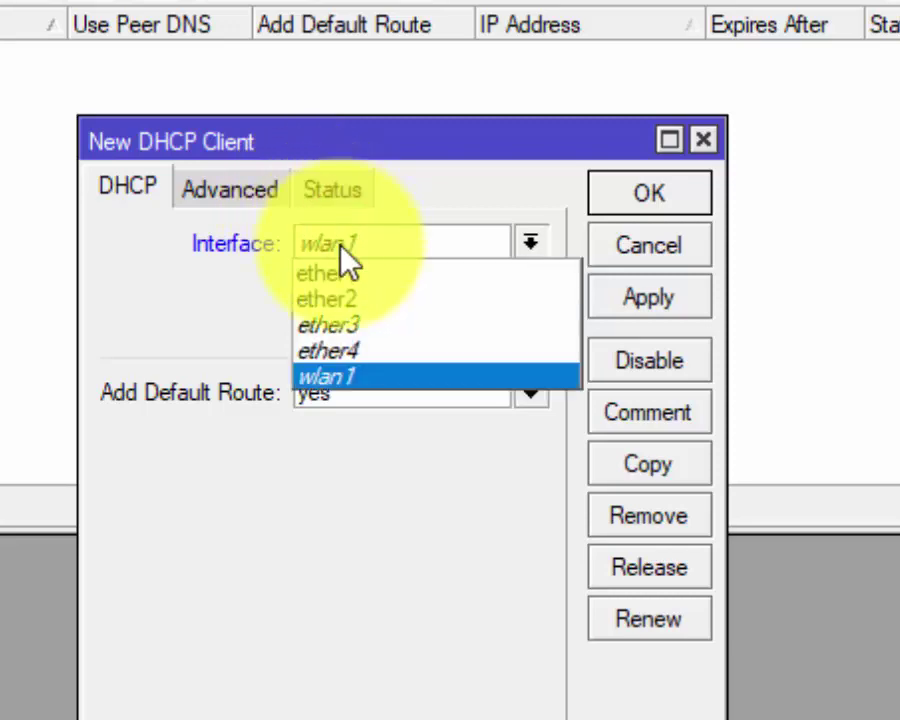
{"action": "left_click", "coordinate": [354, 273]}
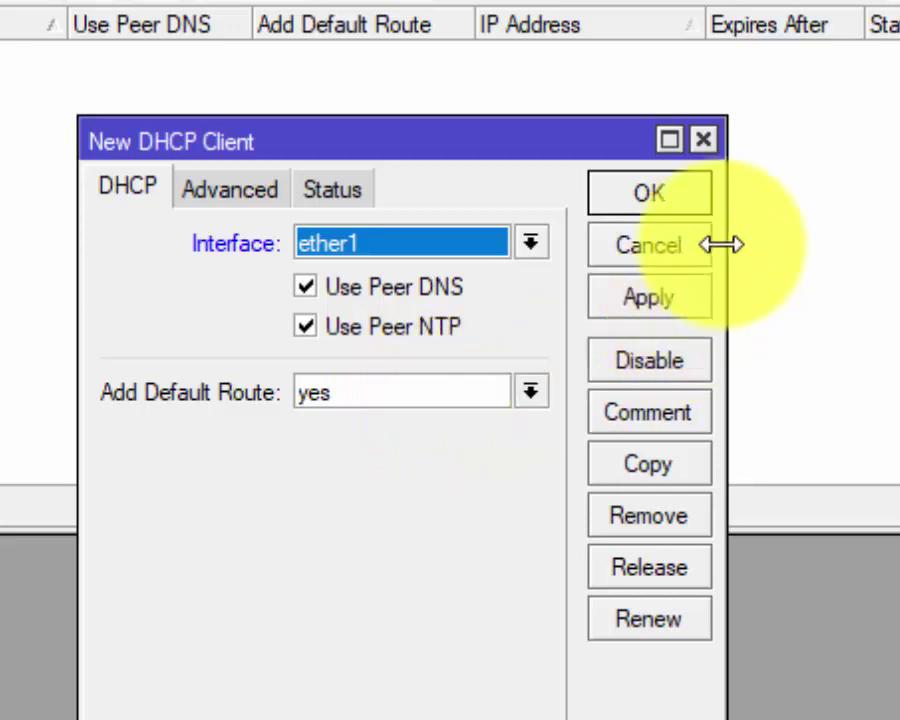
{"action": "left_click", "coordinate": [681, 194]}
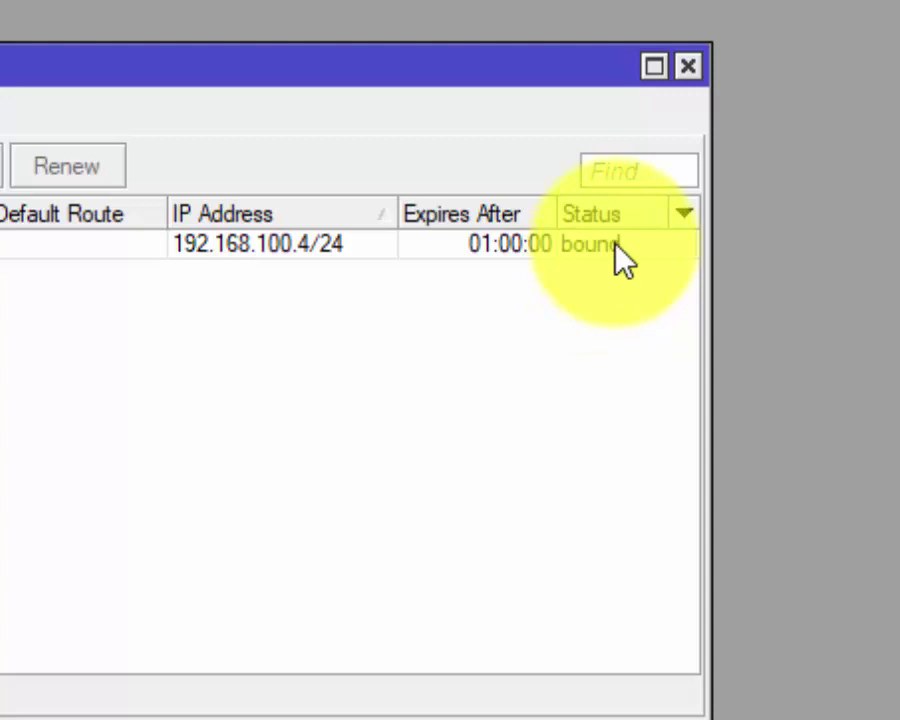
{"action": "left_click", "coordinate": [614, 245]}
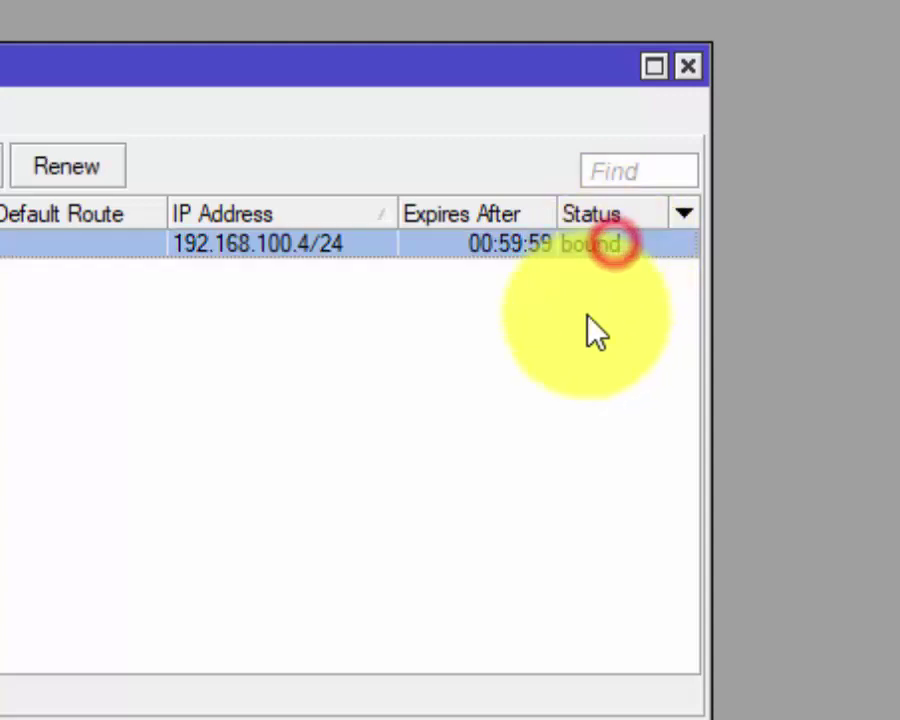
{"action": "left_click", "coordinate": [688, 66]}
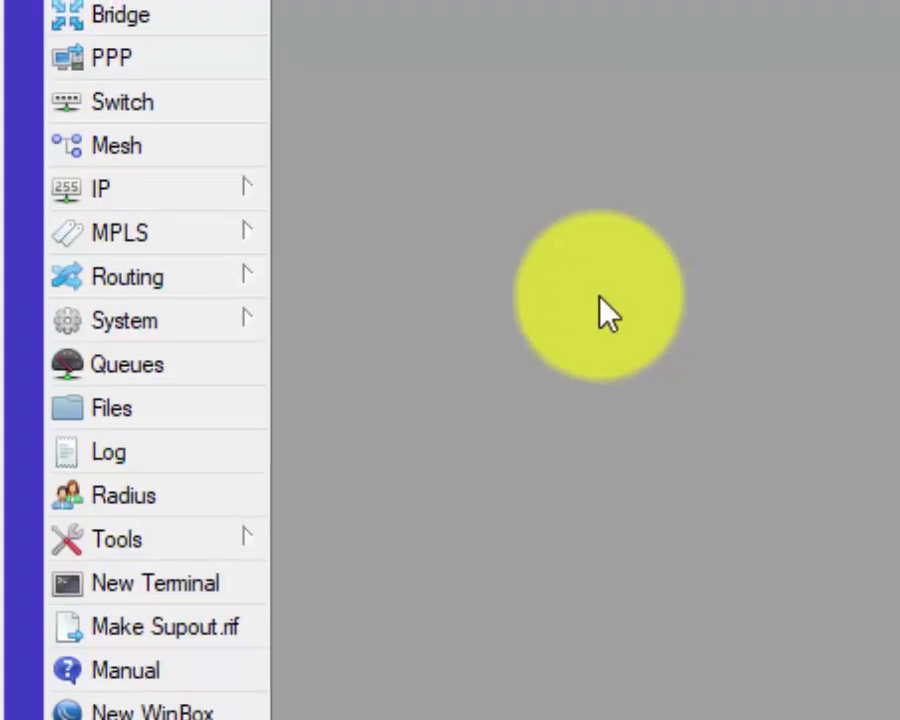
- Open the router's DHCP server settings
{"action": "left_click", "coordinate": [238, 192]}
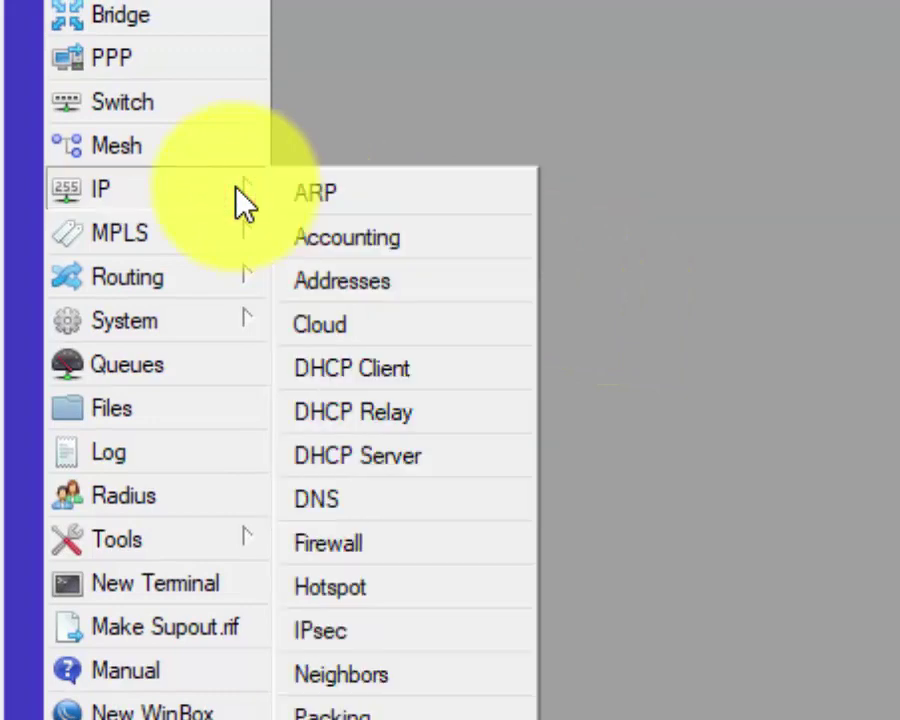
{"action": "left_click", "coordinate": [404, 460]}
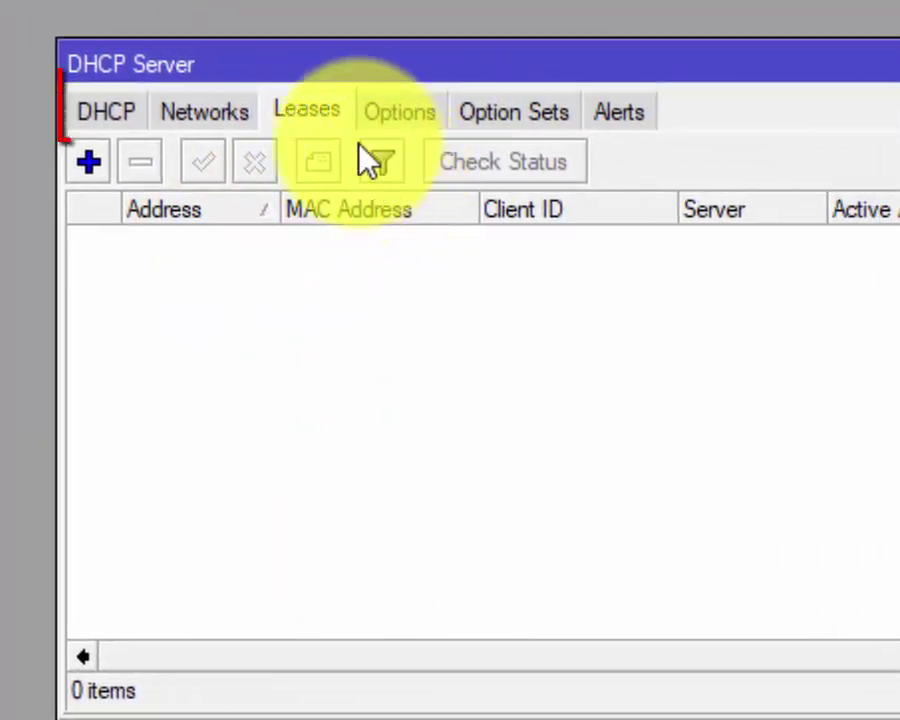
{"action": "left_click", "coordinate": [491, 112]}
{"action": "left_click", "coordinate": [269, 164]}
{"action": "left_click", "coordinate": [76, 147]}
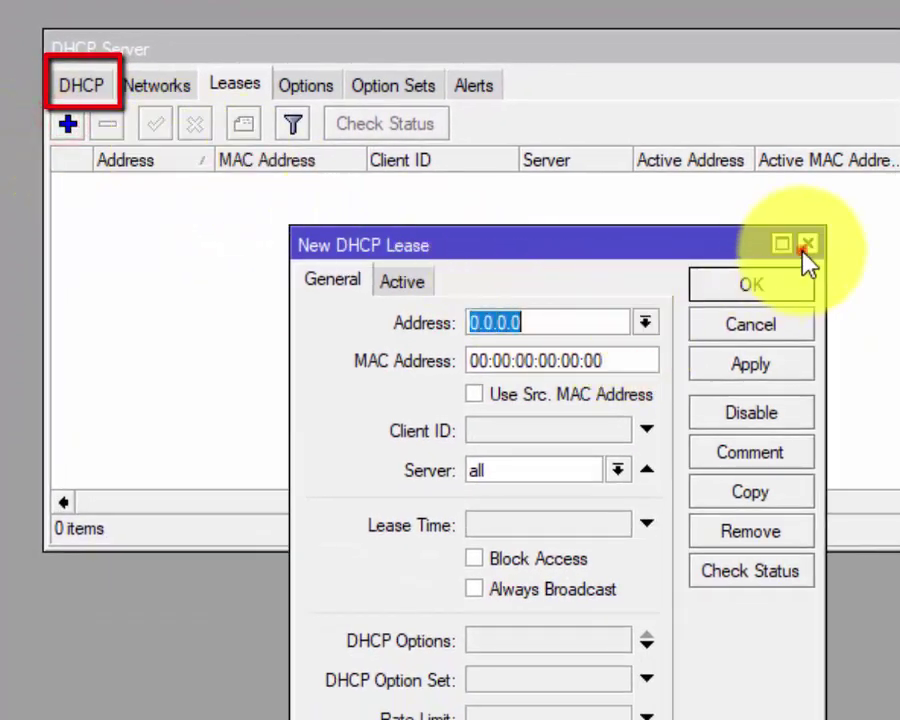
{"action": "left_click", "coordinate": [808, 245]}
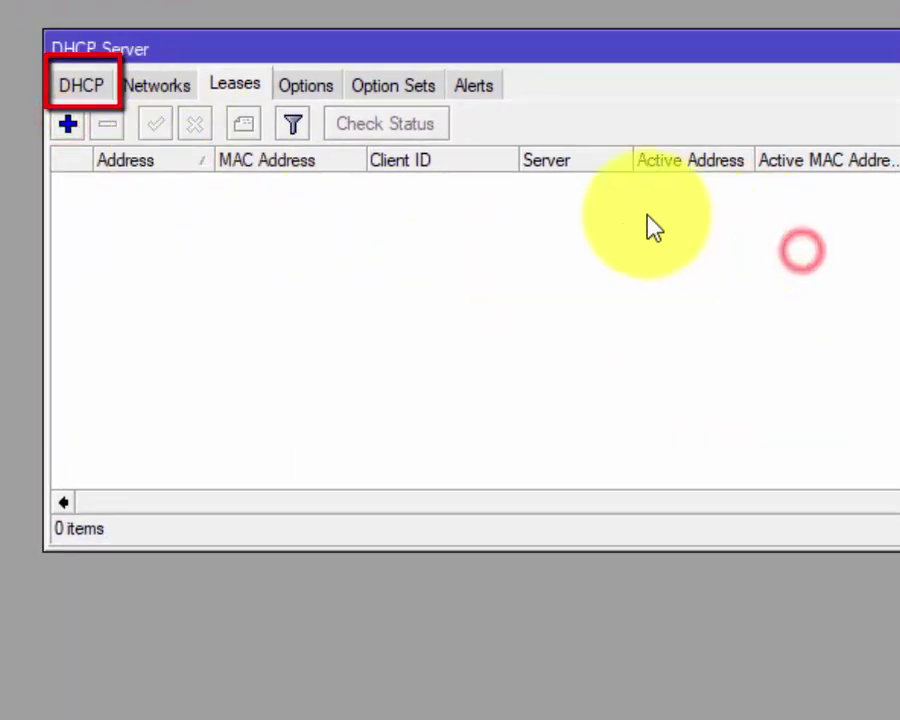
- Set up a DHCP server on ether2 with gateway 192.168.123.1, address pool 192.168.123.2-192.168.123.254 and lease time 00:10:00
{"action": "left_click", "coordinate": [80, 85]}
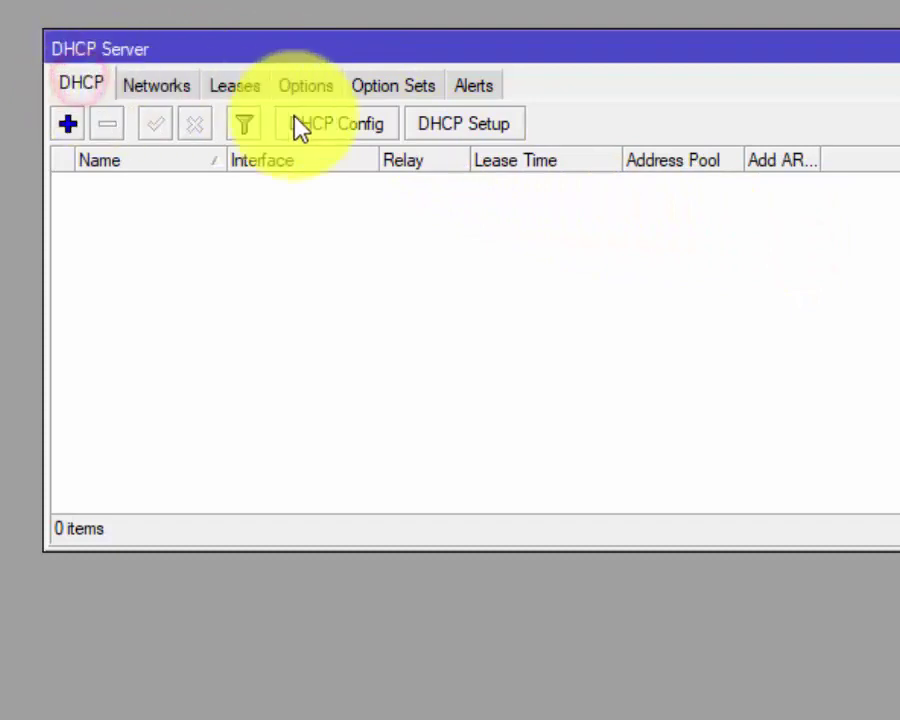
{"action": "left_click", "coordinate": [476, 128]}
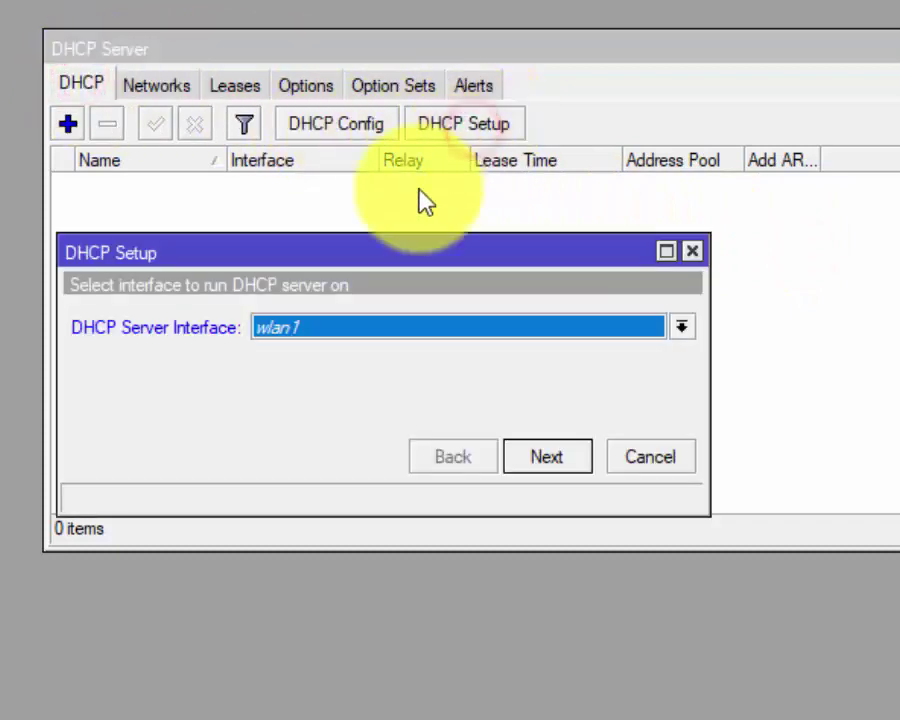
{"action": "left_click", "coordinate": [285, 328]}
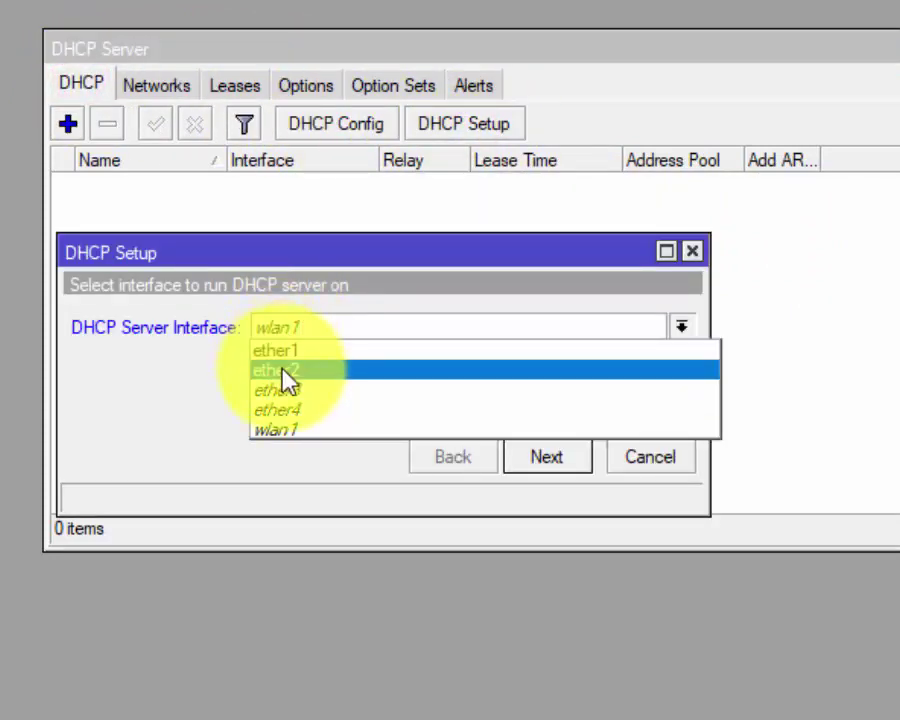
{"action": "left_click", "coordinate": [285, 372]}
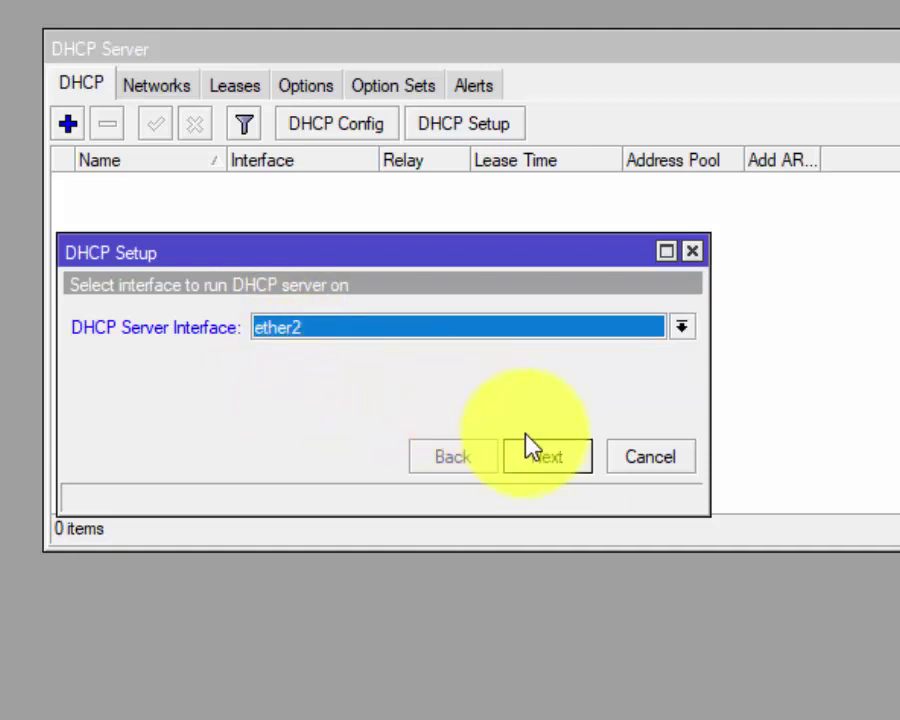
{"action": "left_click", "coordinate": [558, 462]}
{"action": "left_click", "coordinate": [558, 462]}
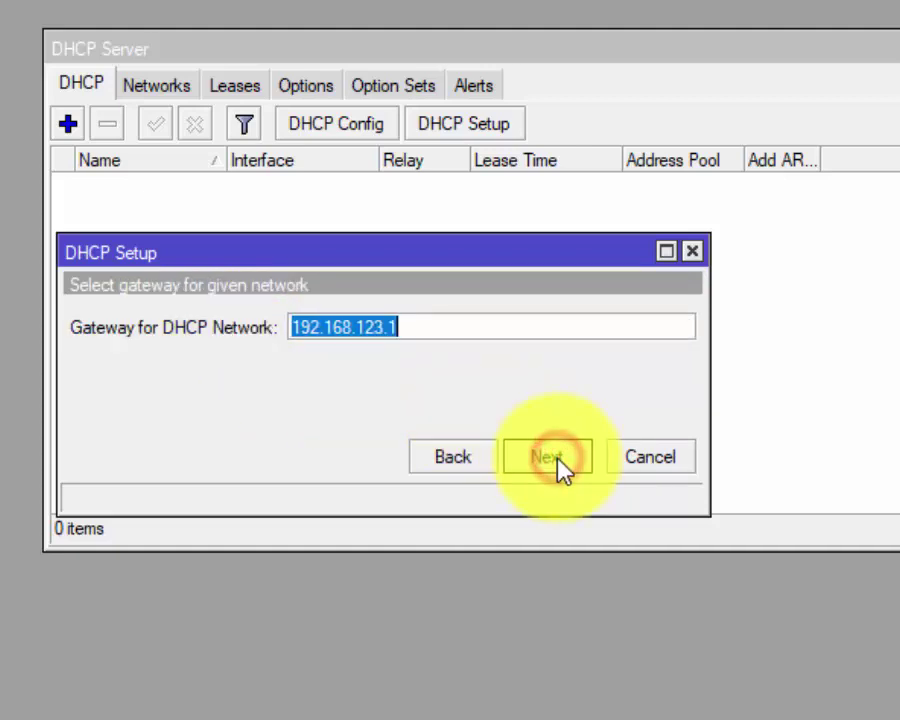
{"action": "left_click", "coordinate": [547, 457]}
{"action": "left_click", "coordinate": [547, 457]}
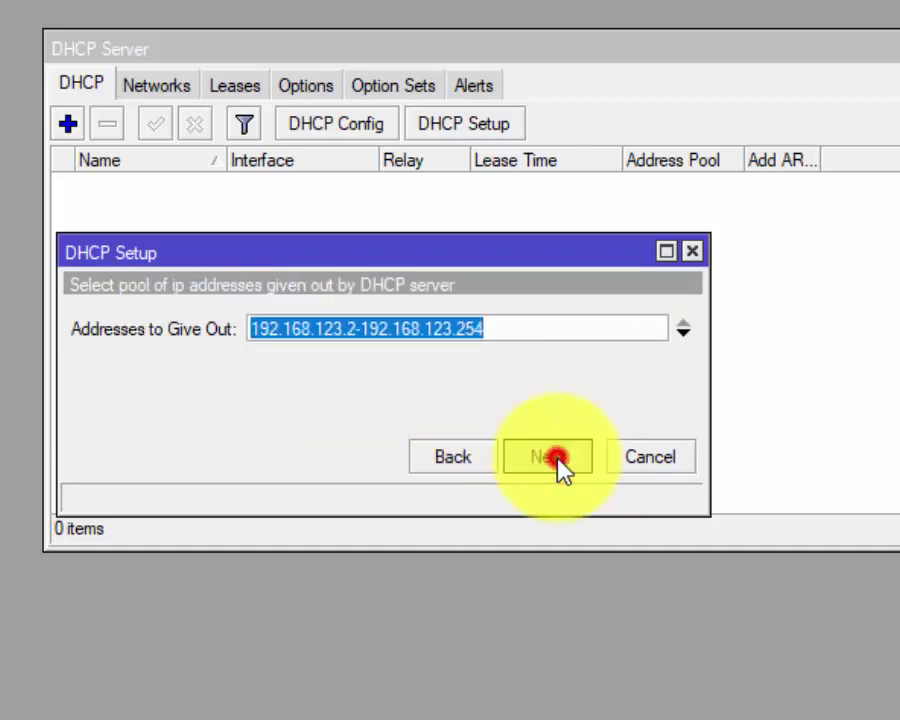
{"action": "left_click", "coordinate": [558, 462]}
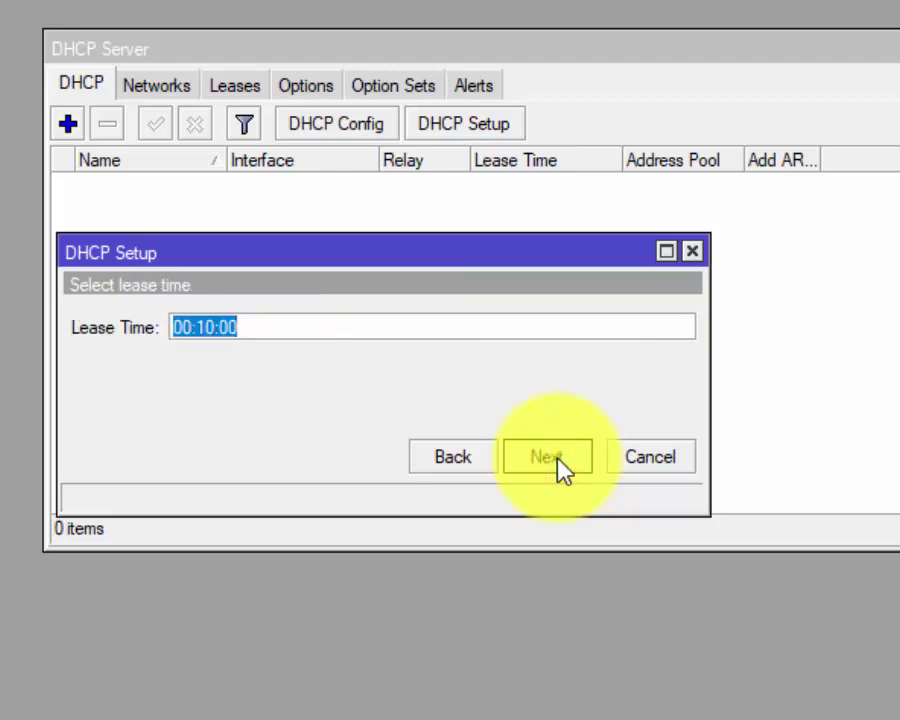
{"action": "left_click", "coordinate": [558, 462]}
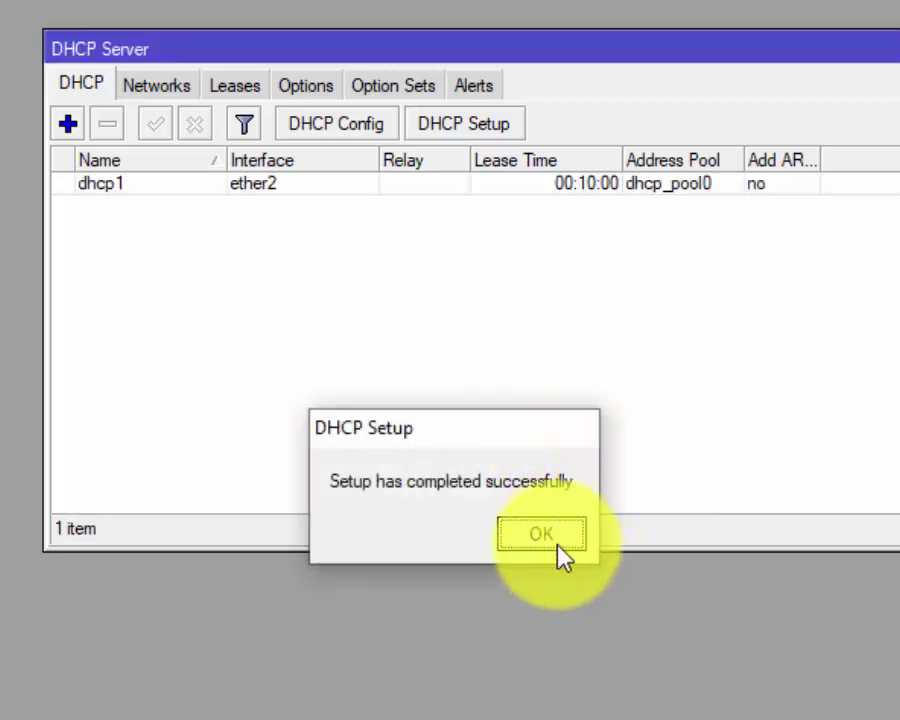
{"action": "left_click", "coordinate": [557, 540]}
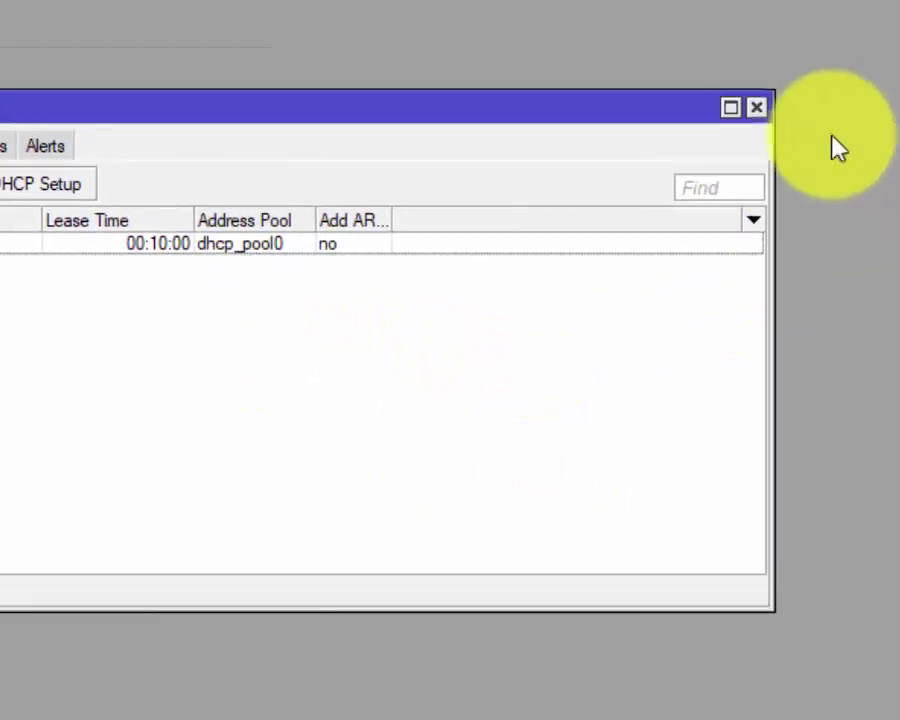
- Close the DHCP server list, then allow remote requests in the router's DNS settings and apply the change
{"action": "left_click", "coordinate": [757, 106]}
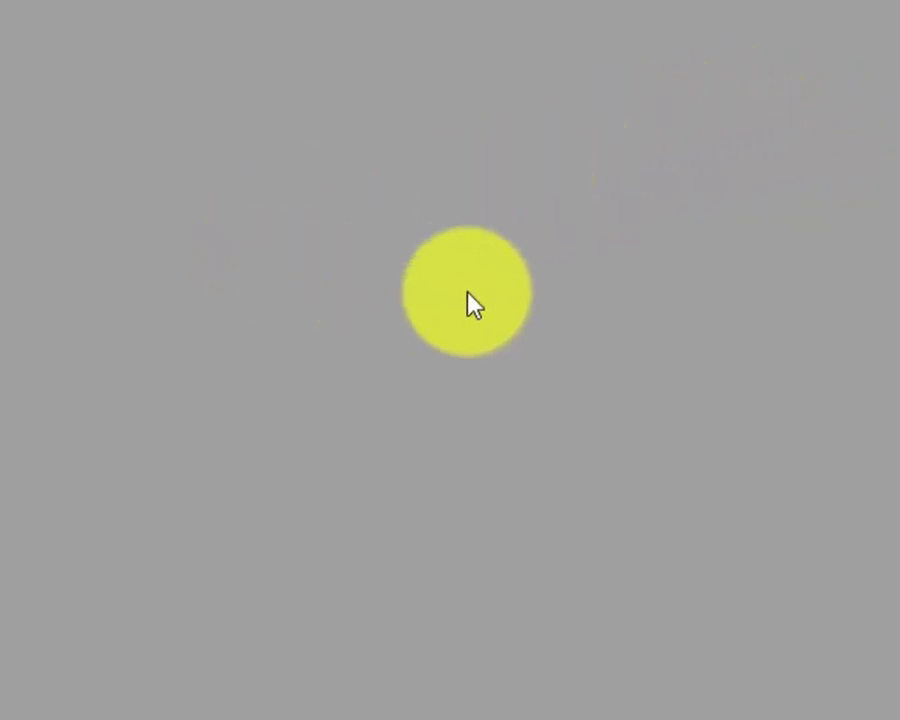
{"action": "left_click", "coordinate": [161, 257]}
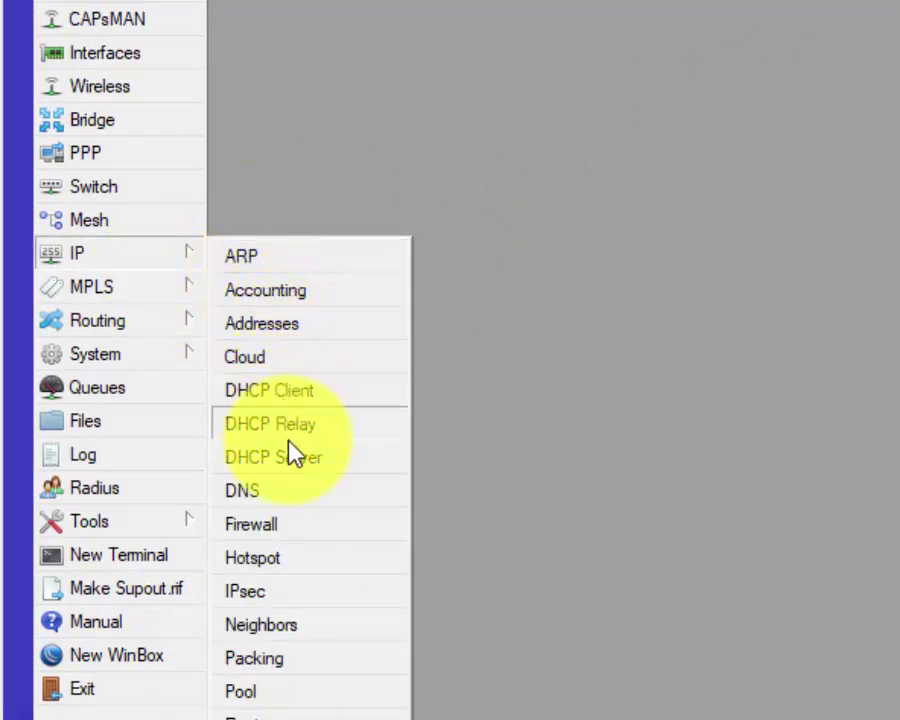
{"action": "left_click", "coordinate": [277, 490]}
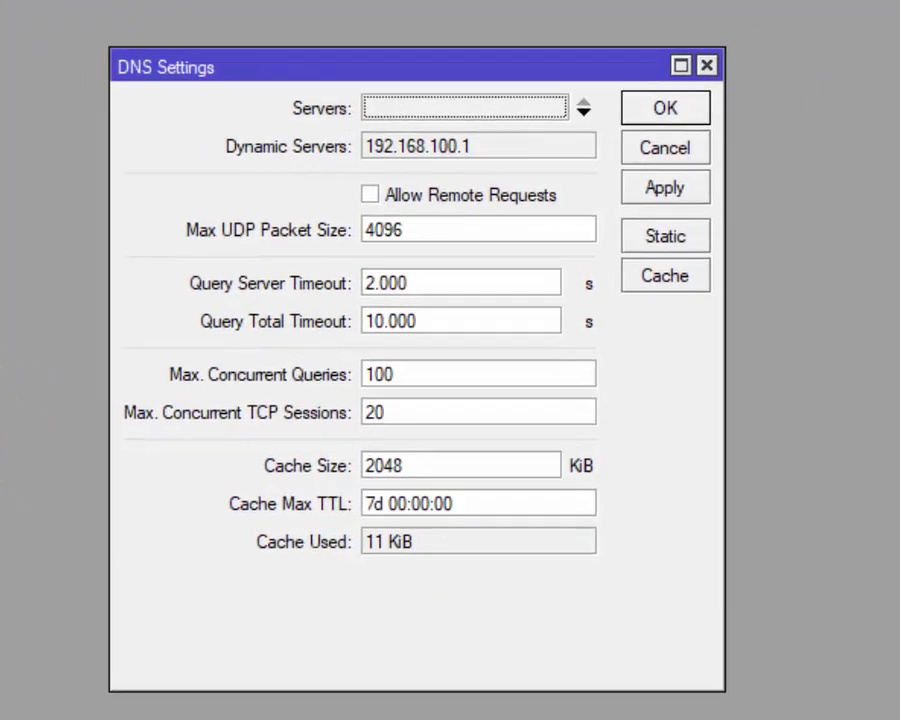
{"action": "left_click", "coordinate": [384, 197]}
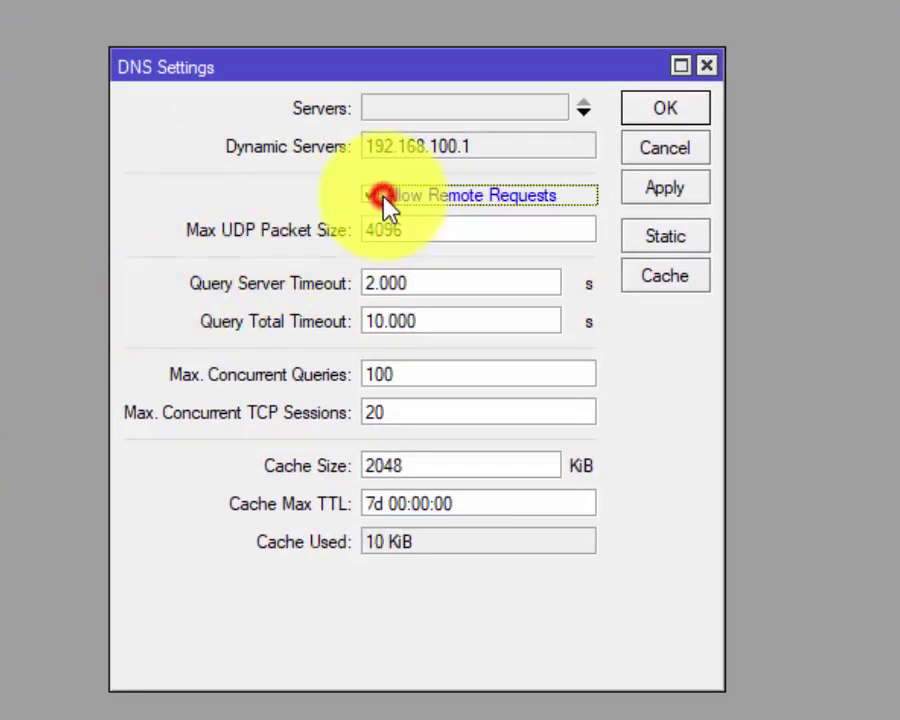
{"action": "left_click", "coordinate": [650, 184]}
{"action": "left_click", "coordinate": [668, 107]}
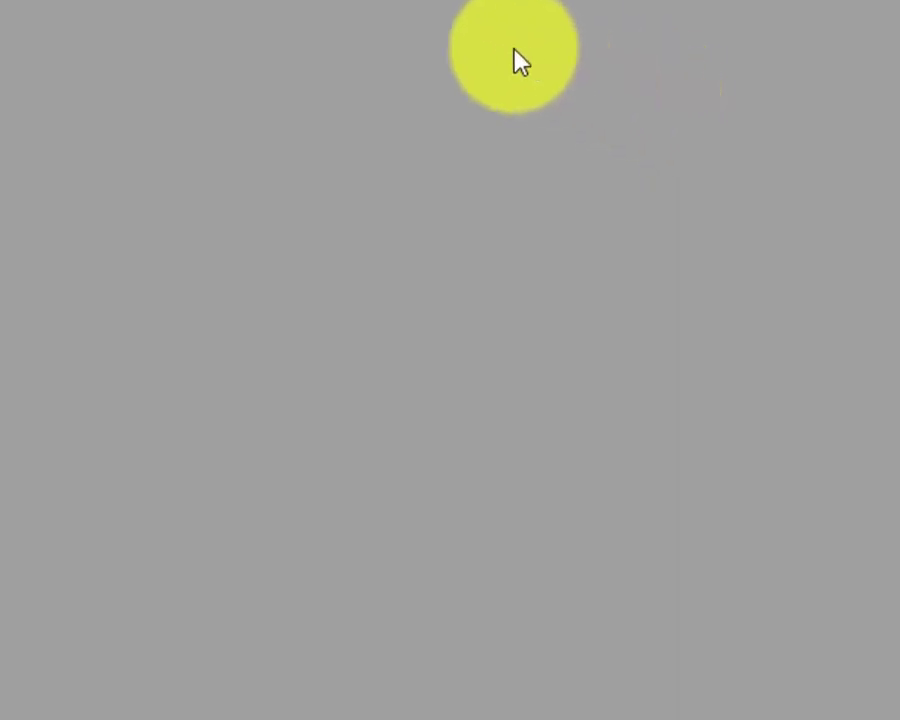
- Start a new NAT rule in the router's firewall and set its action to masquerade
{"action": "left_click", "coordinate": [142, 188]}
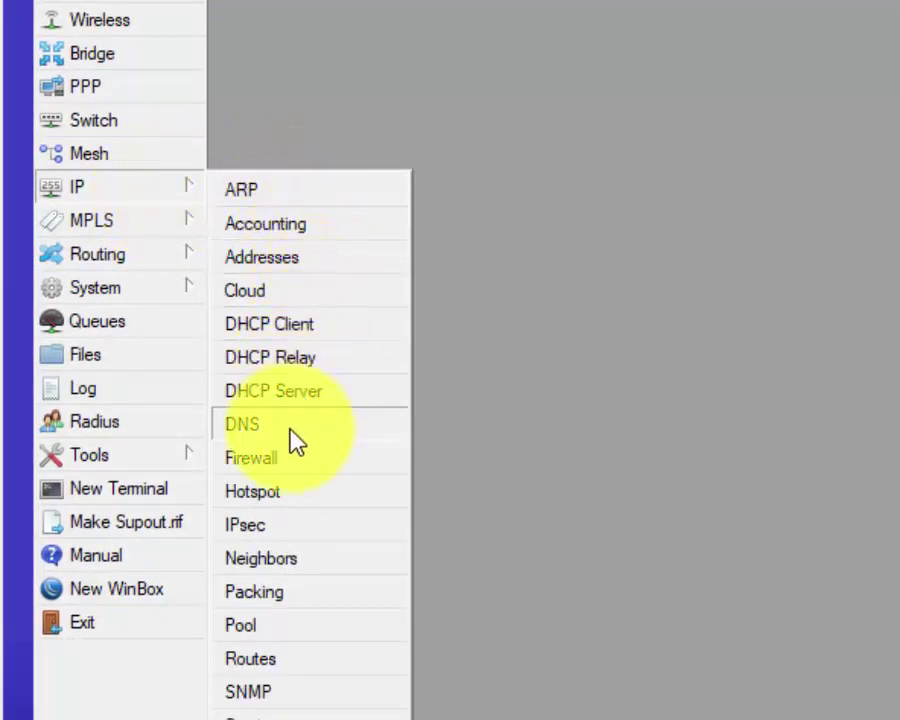
{"action": "left_click", "coordinate": [285, 459]}
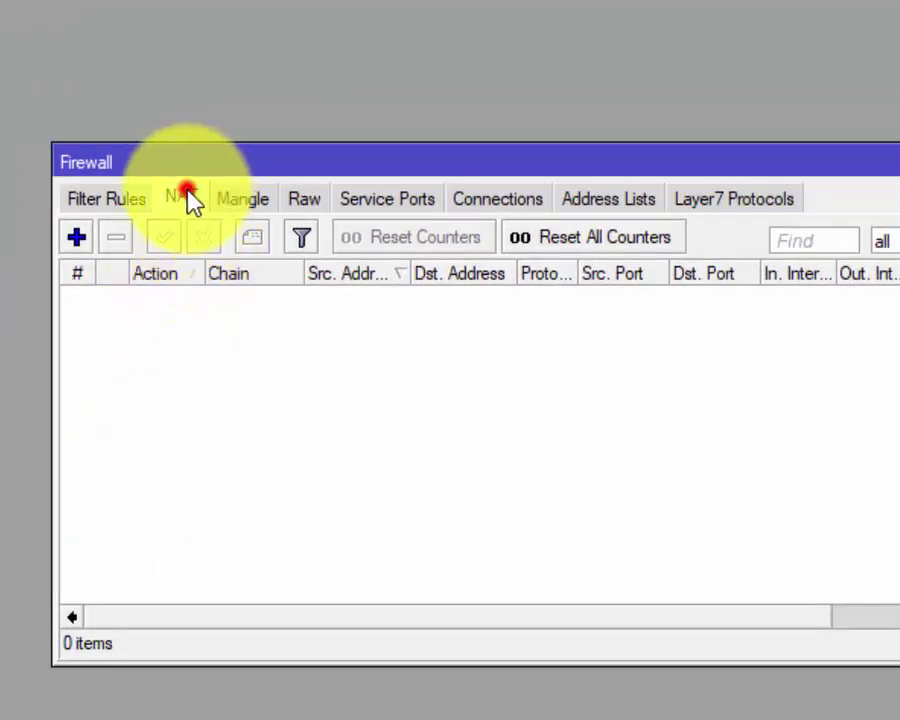
{"action": "left_click", "coordinate": [188, 197]}
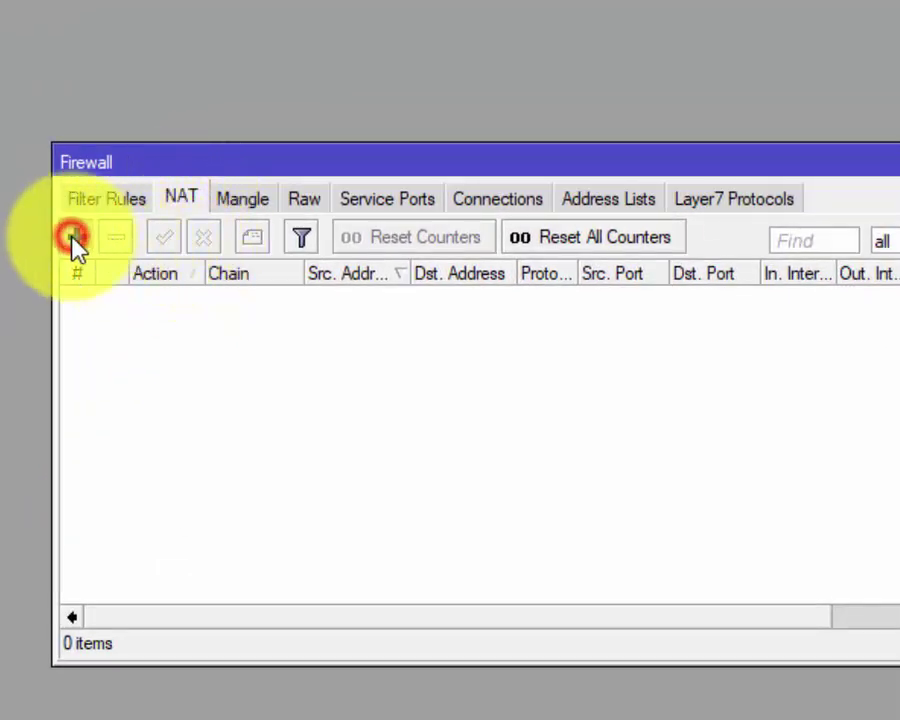
{"action": "left_click", "coordinate": [75, 238]}
{"action": "left_click", "coordinate": [287, 88]}
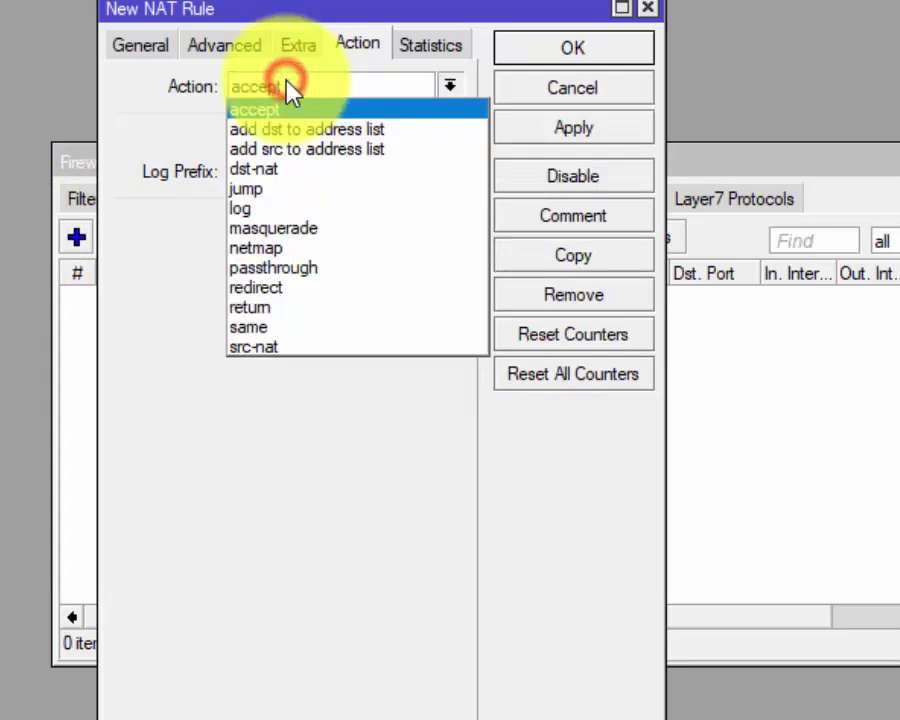
{"action": "left_click", "coordinate": [287, 236]}
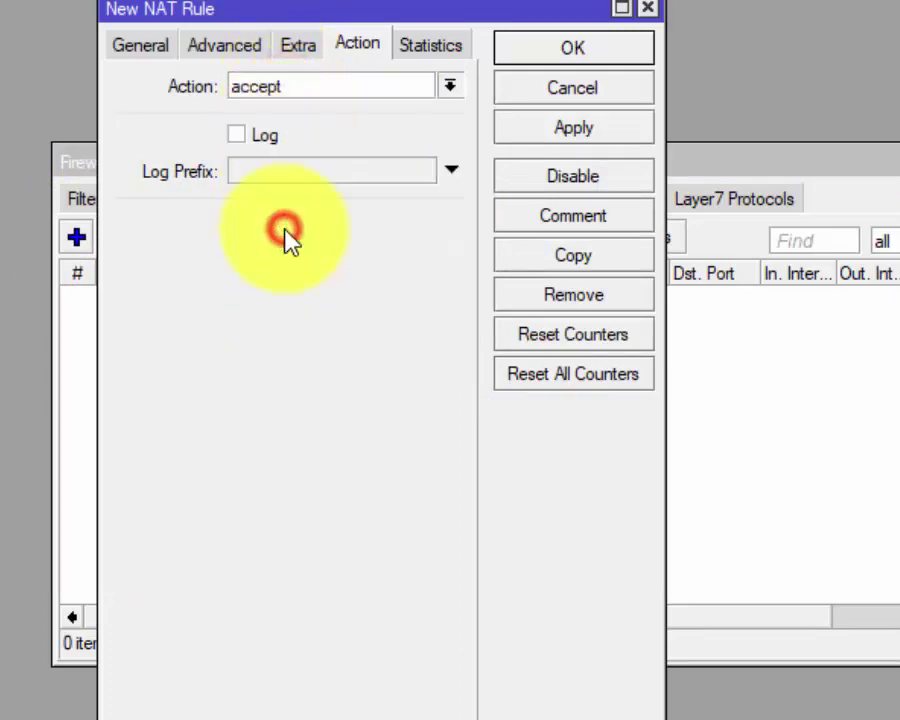
- Set the NAT rule's chain to srcnat and out interface to ether1, then save the rule and close the firewall list
{"action": "left_click", "coordinate": [132, 44]}
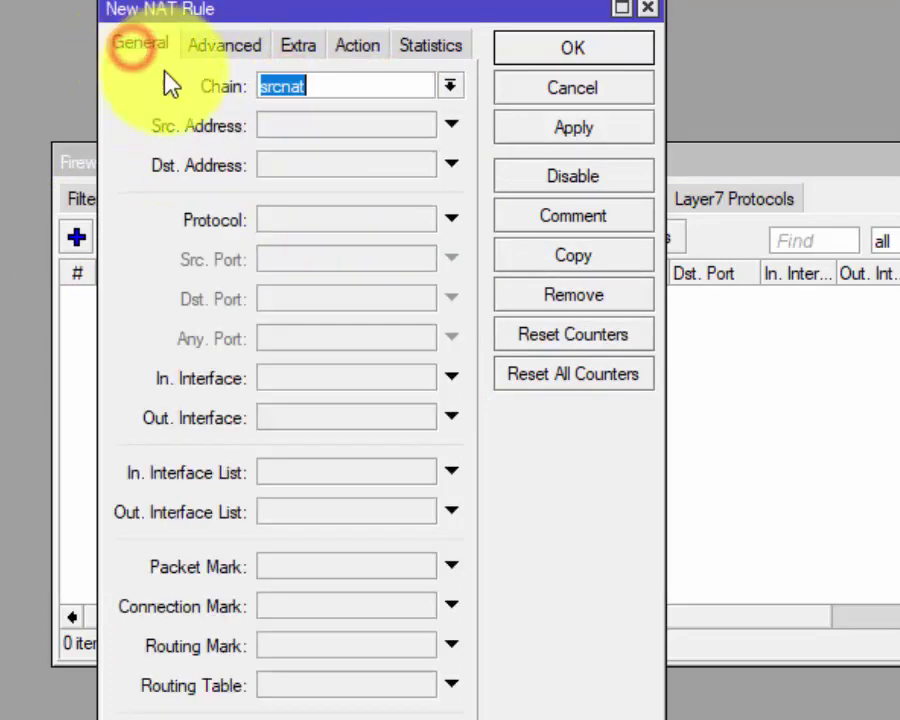
{"action": "left_click", "coordinate": [450, 87]}
{"action": "left_click", "coordinate": [290, 126]}
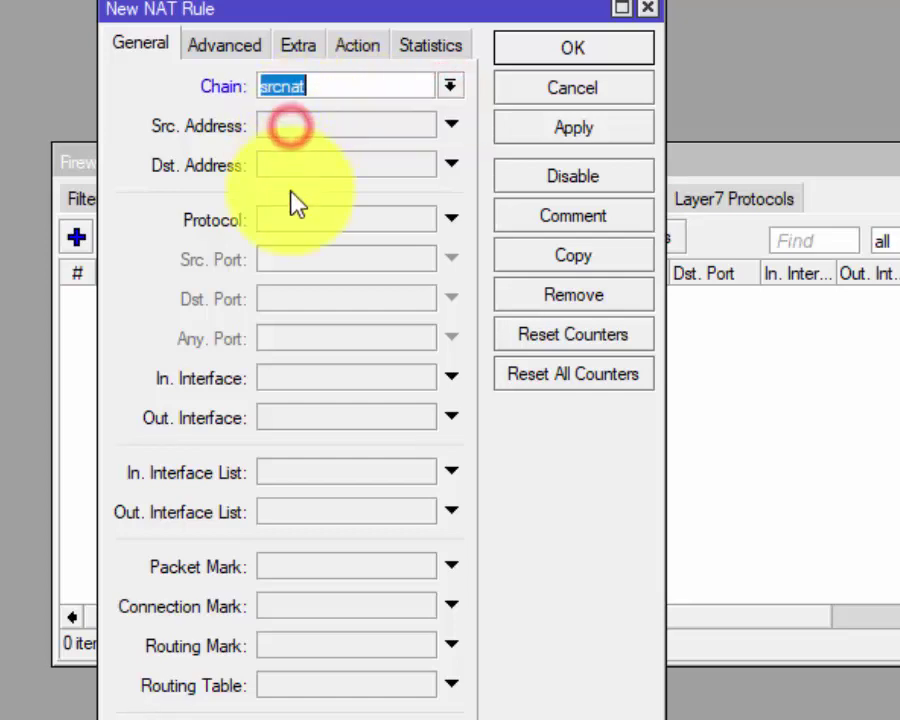
{"action": "left_click", "coordinate": [285, 420]}
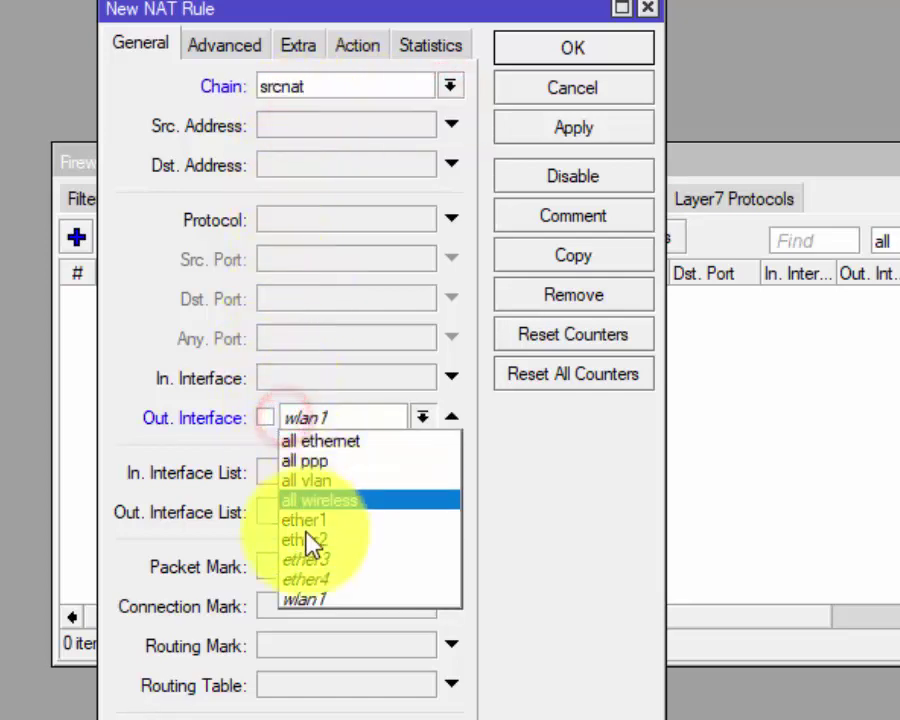
{"action": "left_click", "coordinate": [348, 528]}
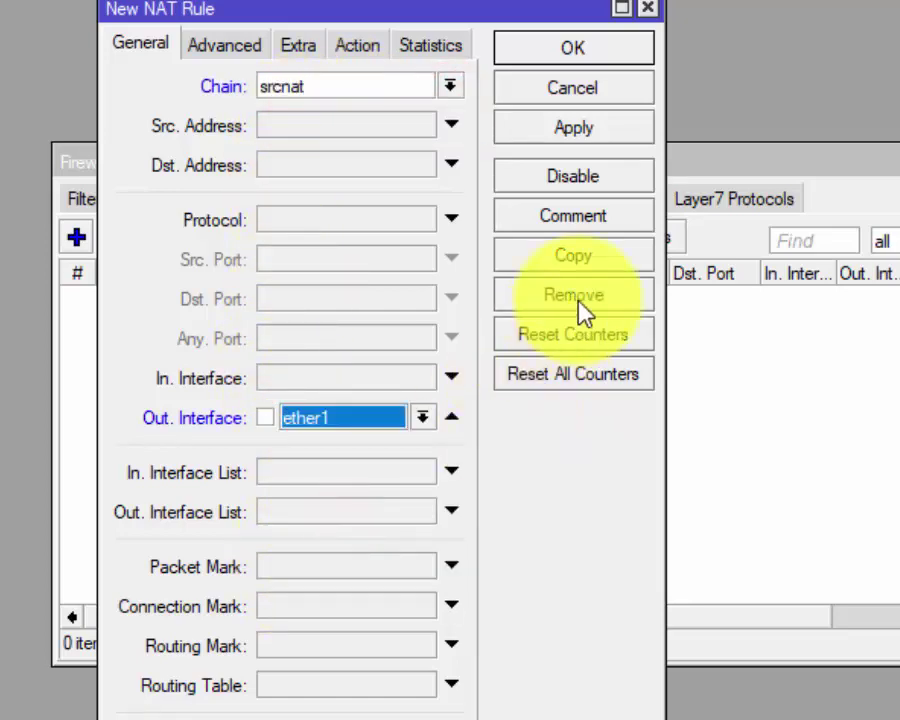
{"action": "left_click", "coordinate": [633, 129]}
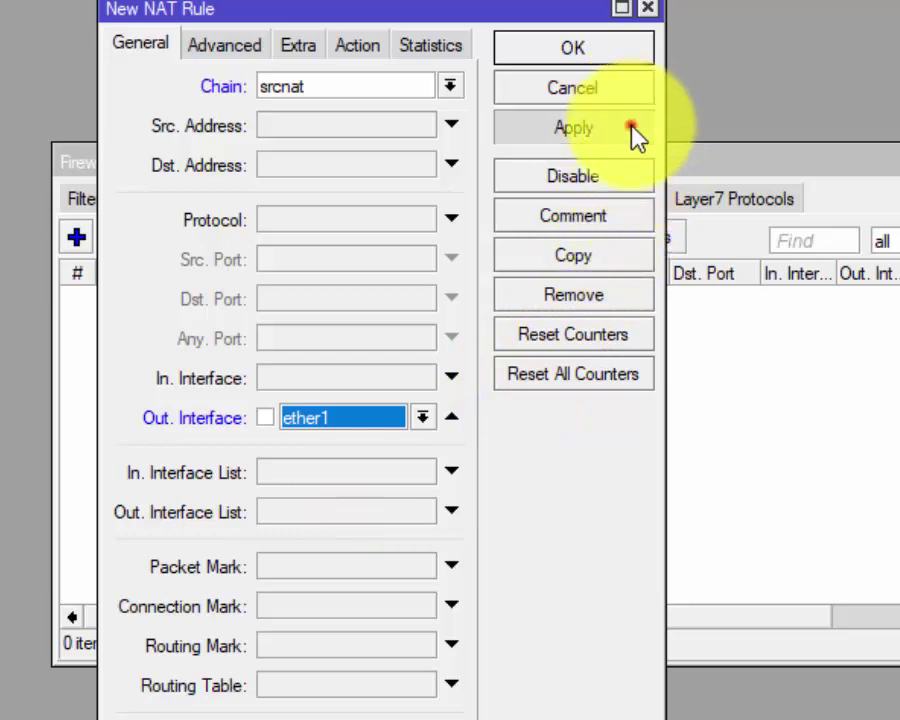
{"action": "left_click", "coordinate": [620, 55]}
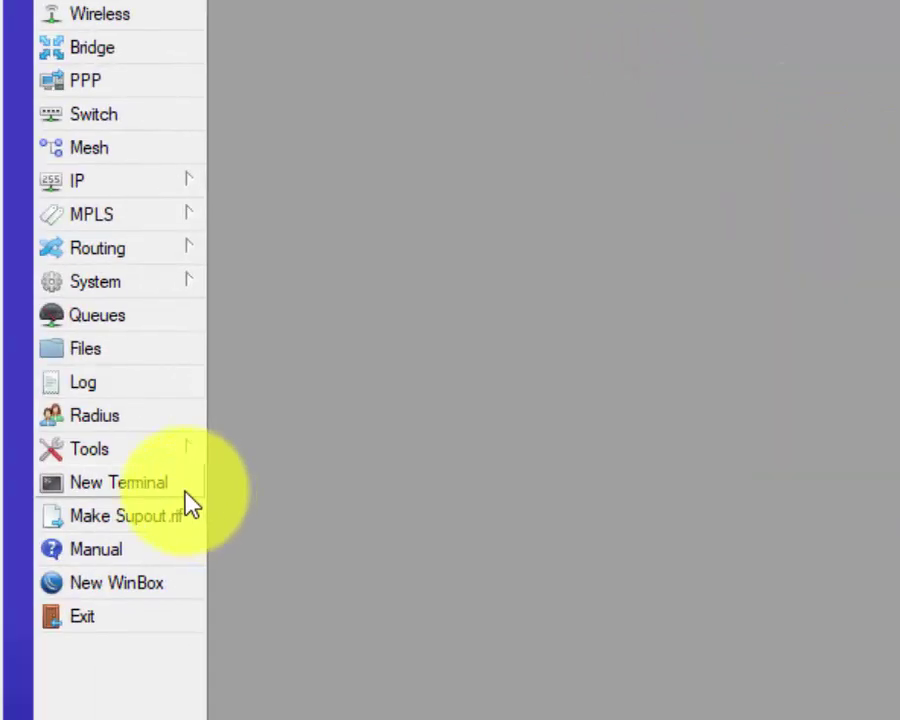
- Ping google.com from a new router terminal to test internet access, then close the terminal
{"action": "left_click", "coordinate": [186, 488]}
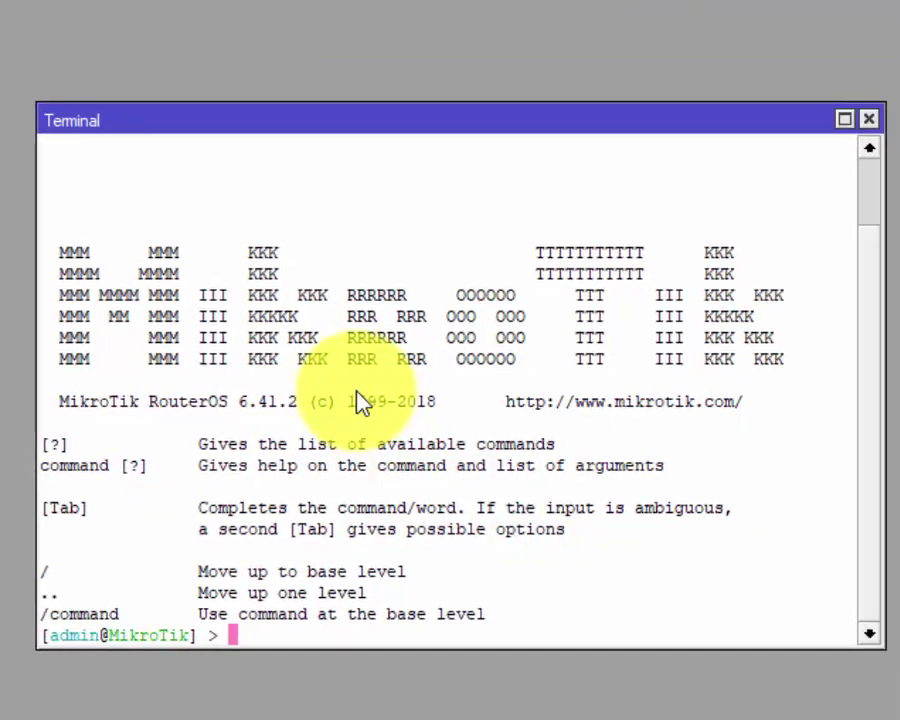
{"action": "type", "text": "ping "}
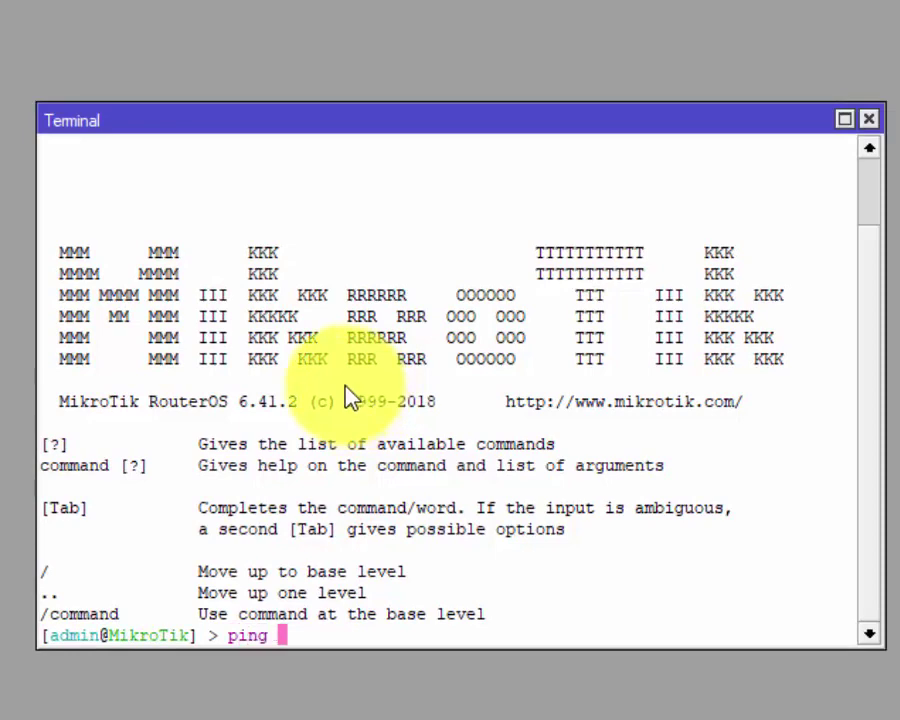
{"action": "type", "text": "google.com"}
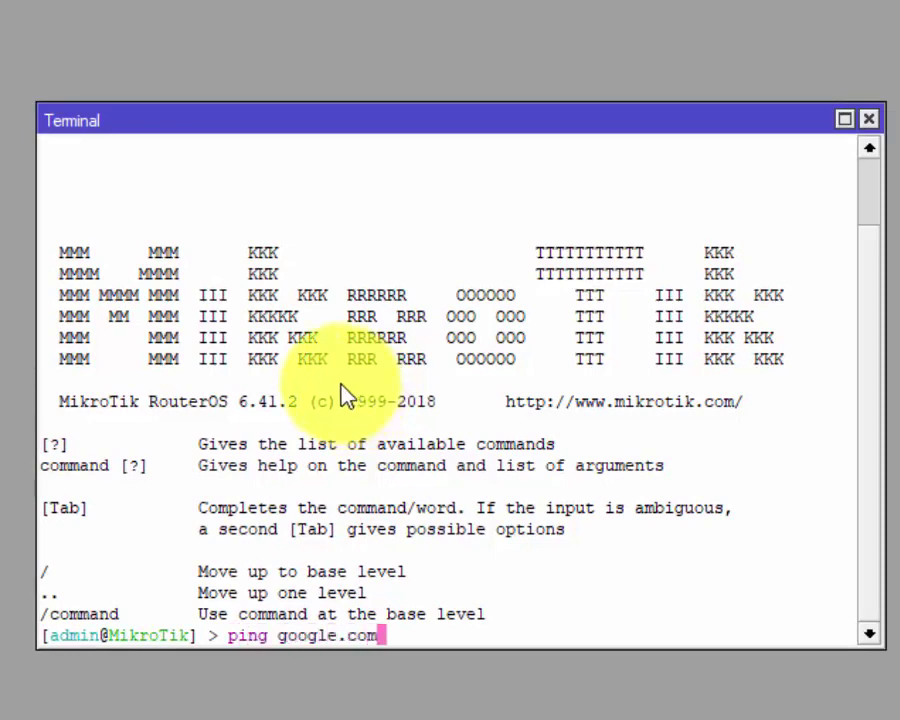
{"action": "key", "text": "Return"}
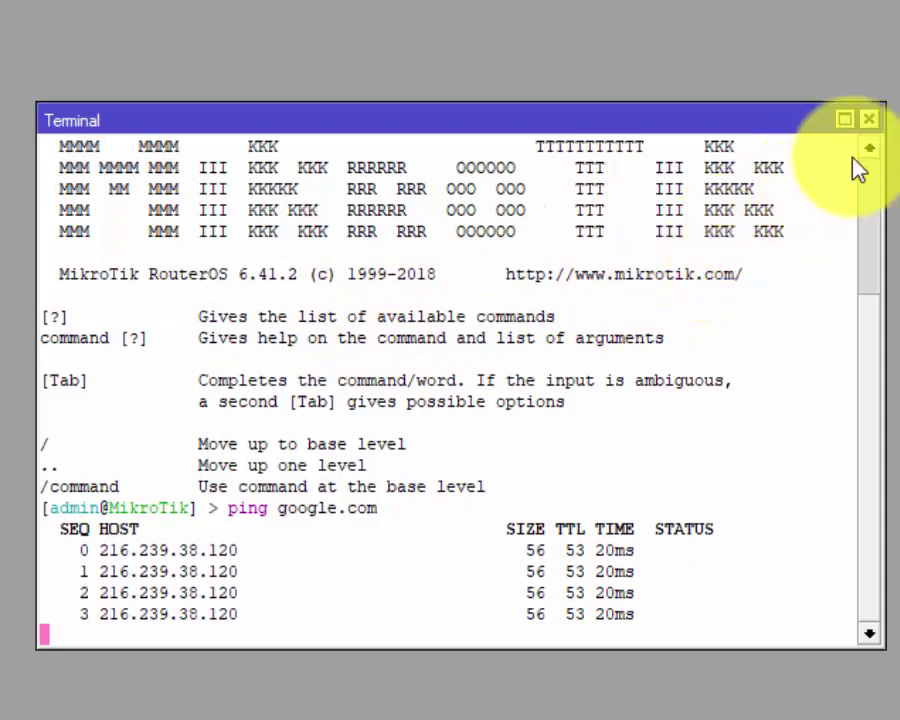
{"action": "left_click", "coordinate": [869, 118]}
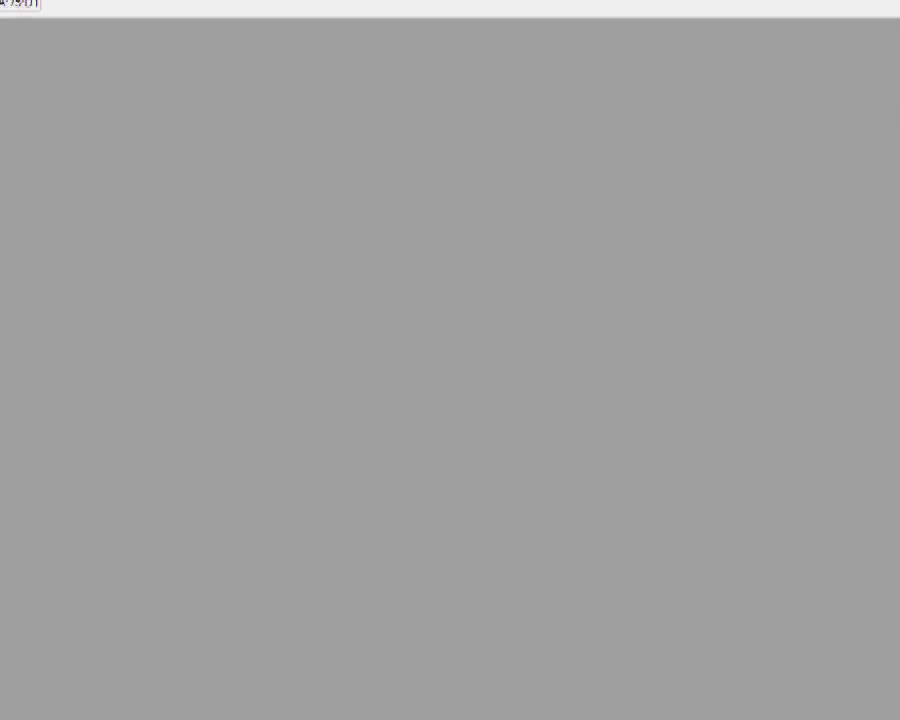
- Minimize WinBox and open the Windows network adapter list through the Network & Internet settings
{"action": "left_click", "coordinate": [814, 9]}
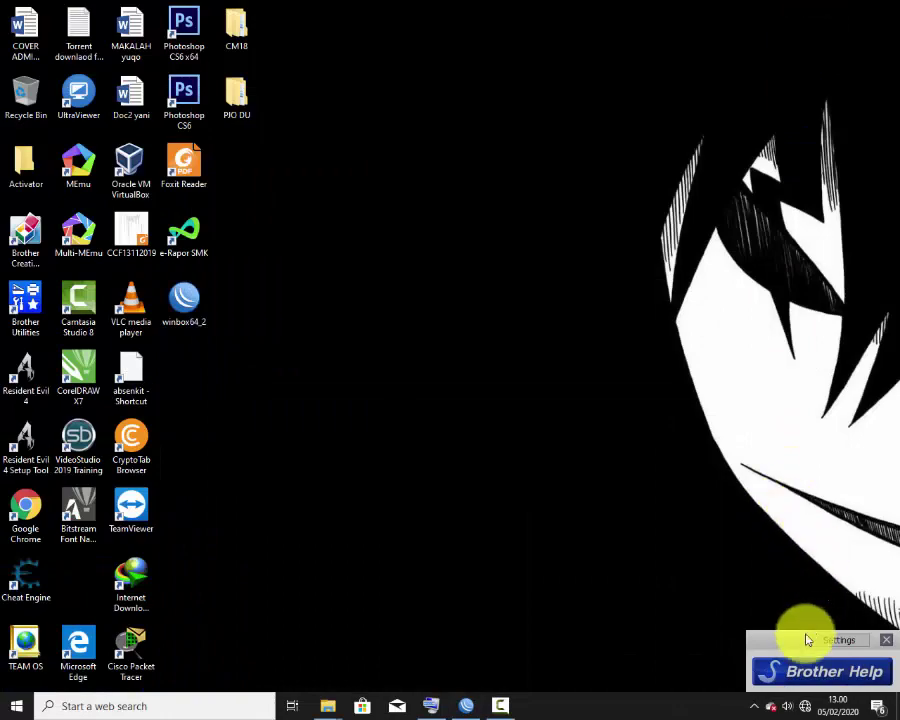
{"action": "right_click", "coordinate": [801, 707]}
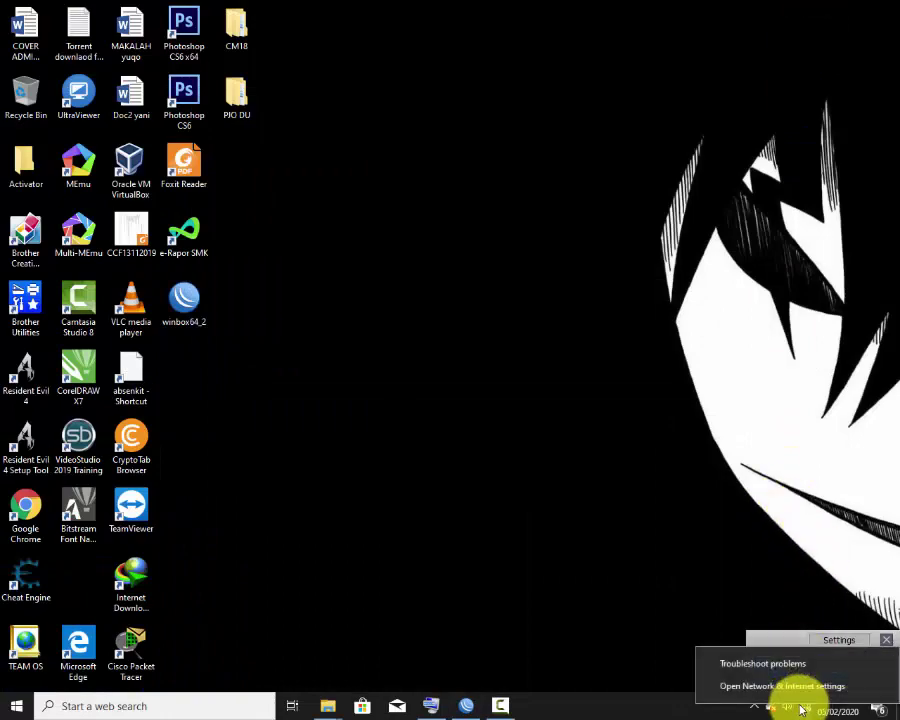
{"action": "left_click", "coordinate": [740, 690]}
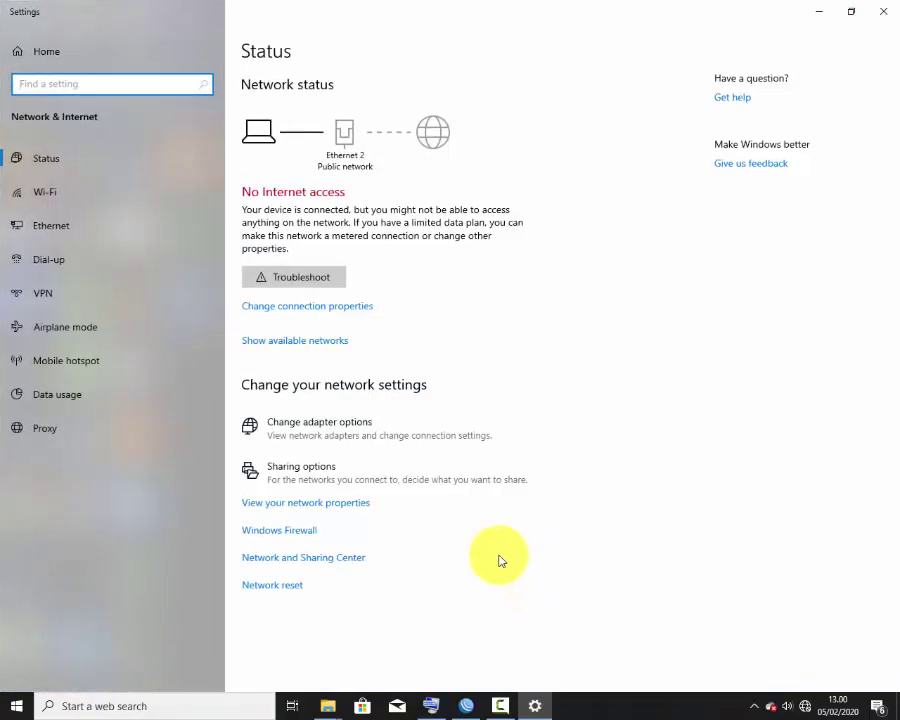
{"action": "left_click", "coordinate": [297, 429]}
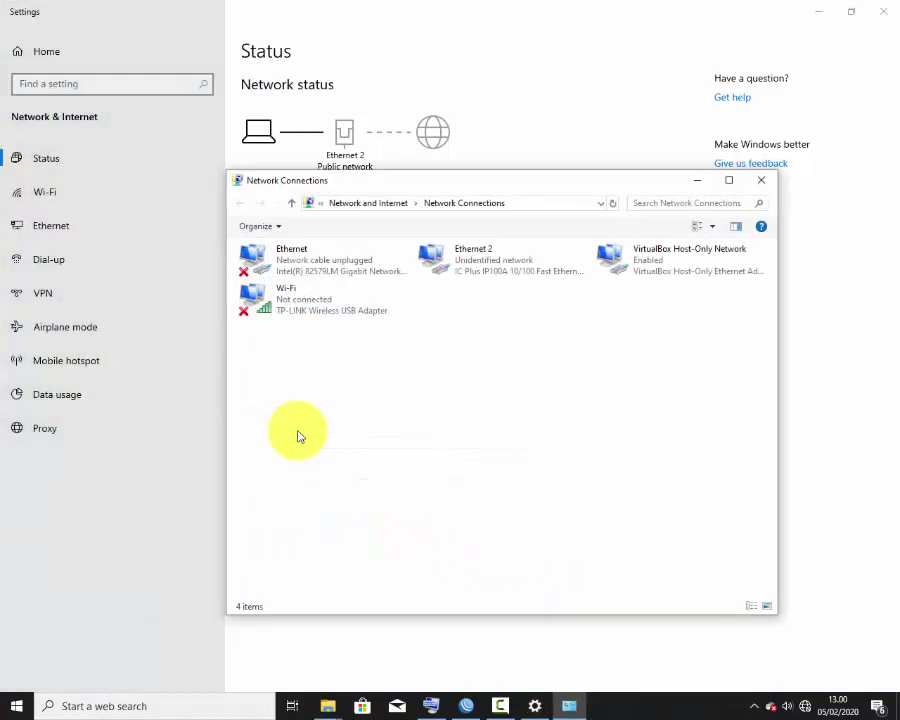
- Disable and re-enable the Ethernet 2 adapter, then close the network connections and settings windows
{"action": "right_click", "coordinate": [486, 263]}
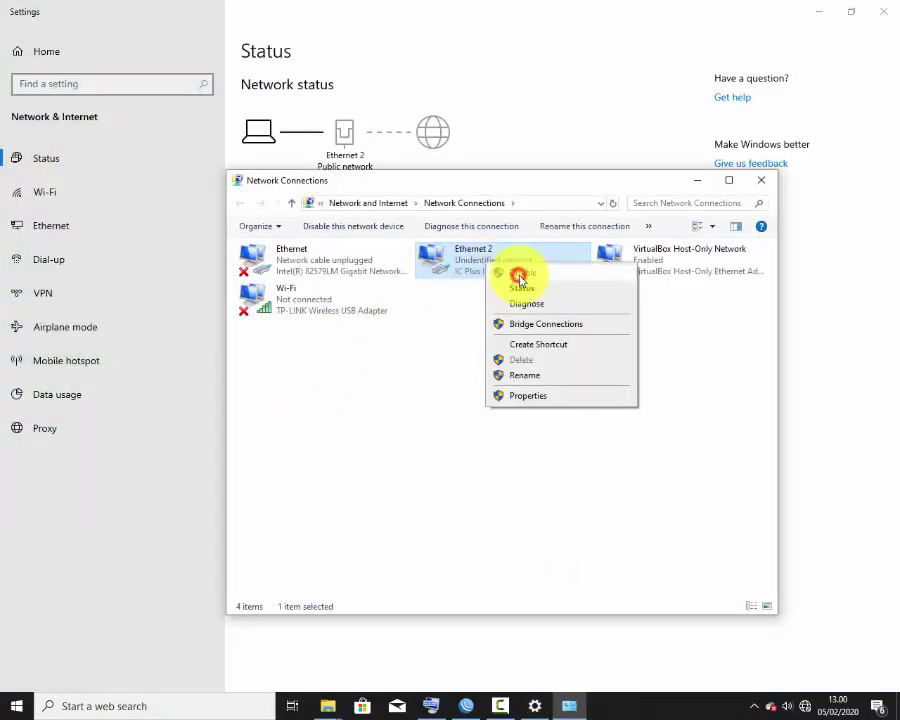
{"action": "left_click", "coordinate": [518, 274]}
{"action": "right_click", "coordinate": [510, 267]}
{"action": "left_click", "coordinate": [552, 275]}
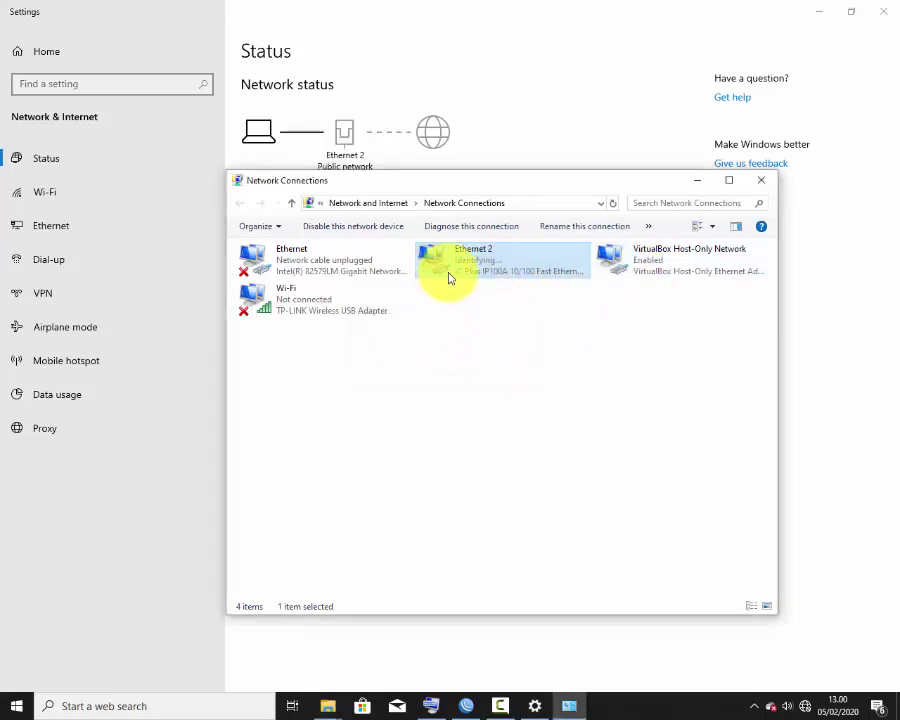
{"action": "left_click", "coordinate": [762, 183]}
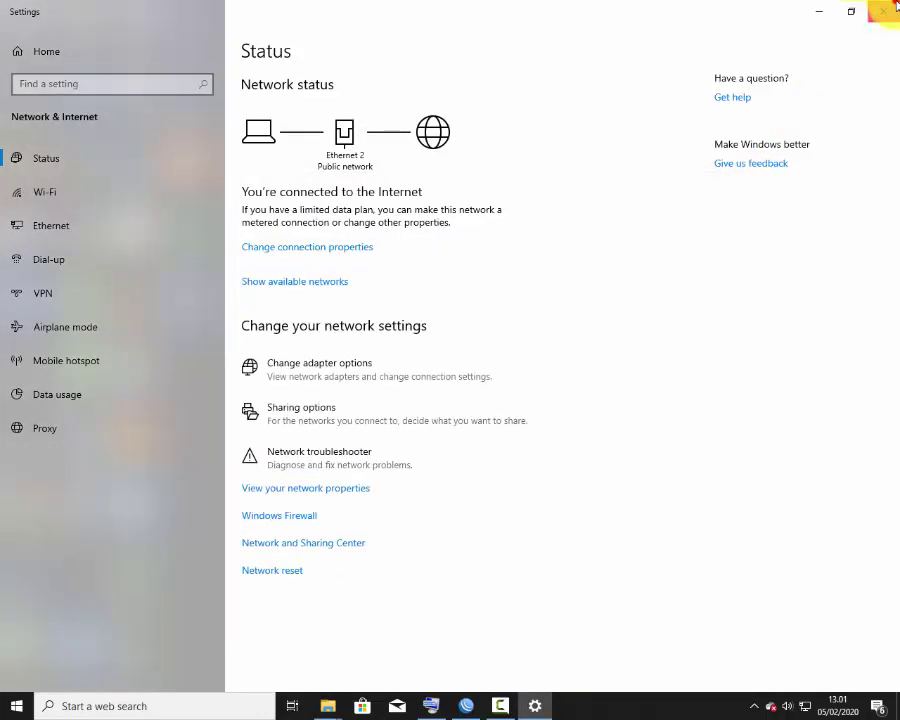
{"action": "left_click", "coordinate": [883, 11]}
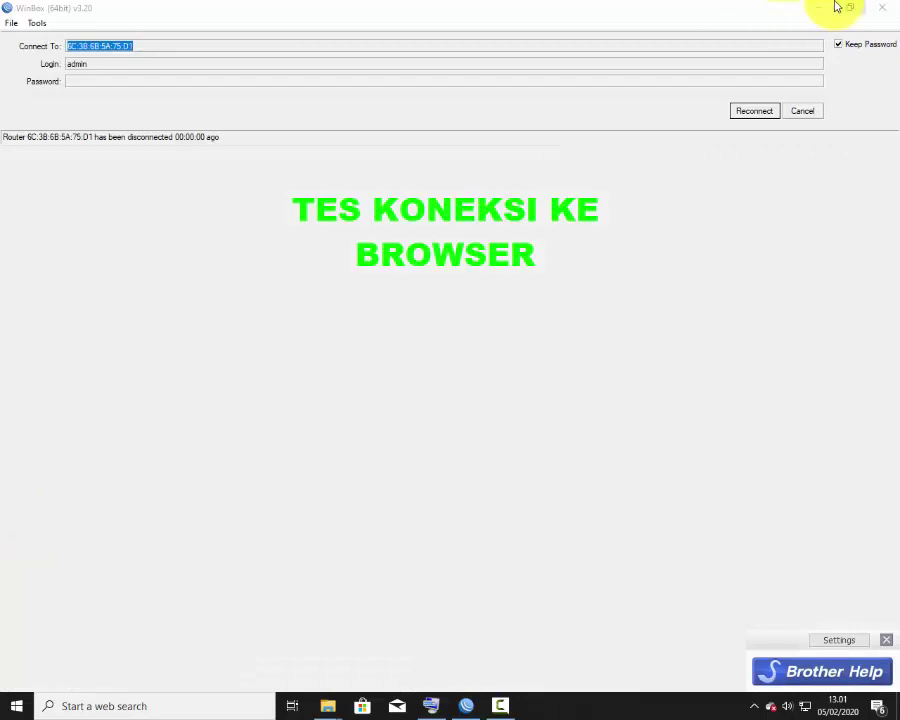
- Minimize WinBox and test browsing in Google Chrome by opening facebook.com and, in a new tab, YouTube
{"action": "left_click", "coordinate": [837, 7]}
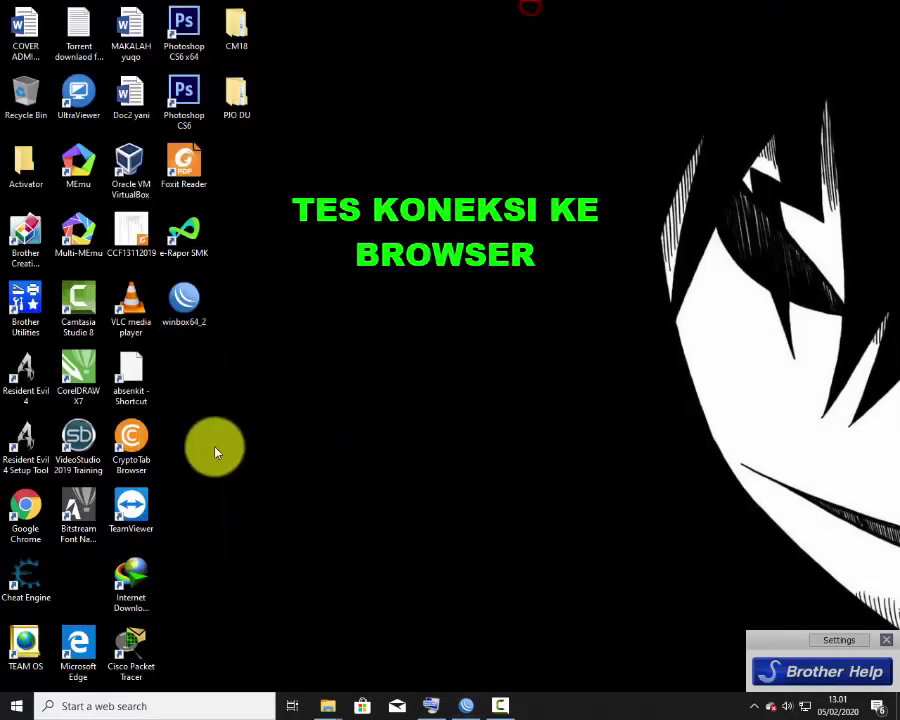
{"action": "double_click", "coordinate": [25, 510]}
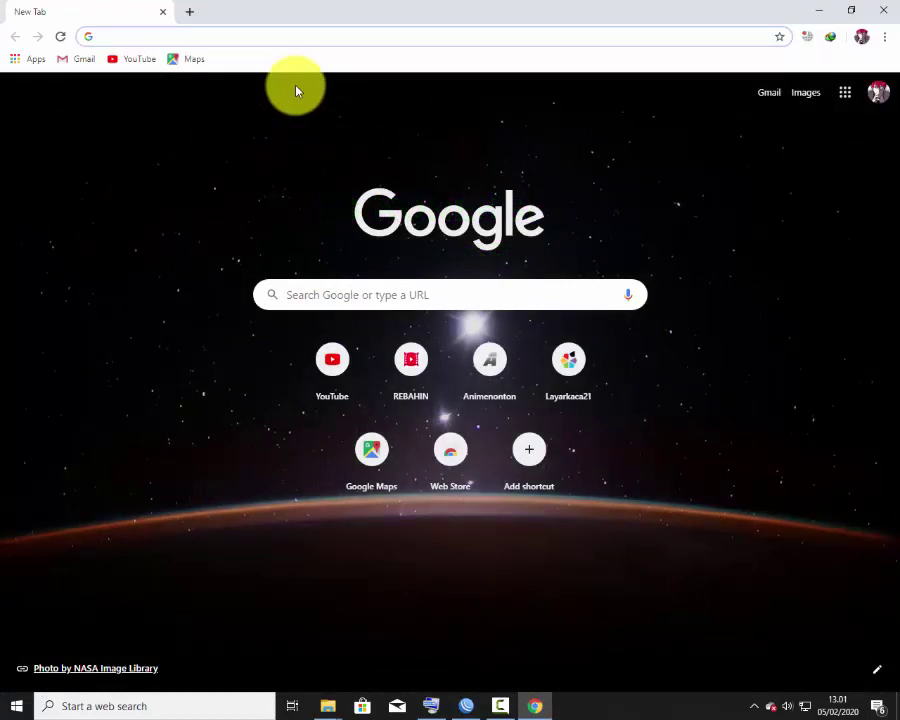
{"action": "type", "text": "face"}
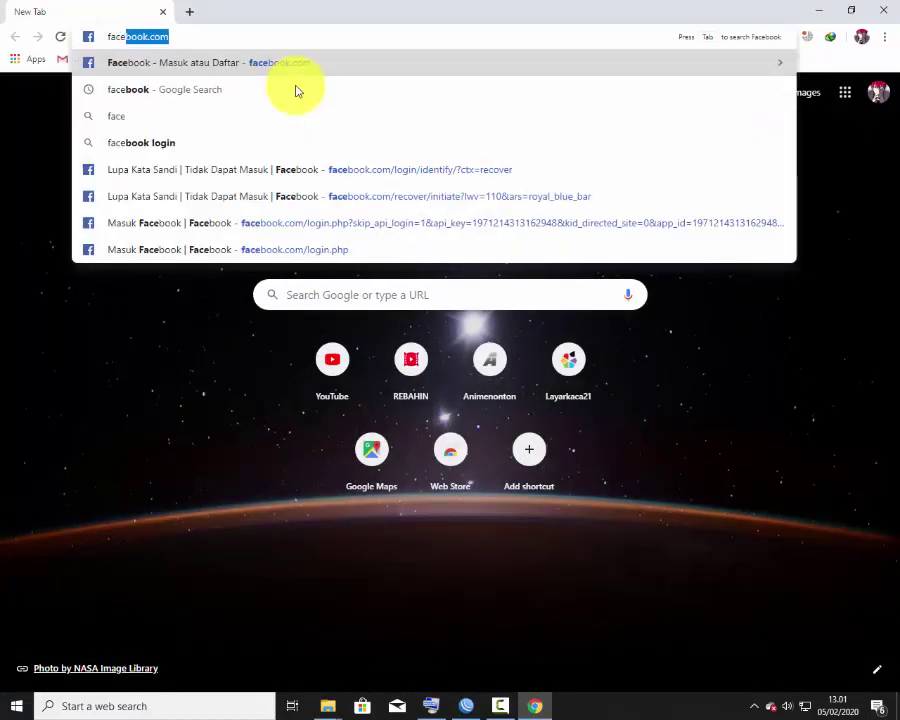
{"action": "type", "text": "book.com"}
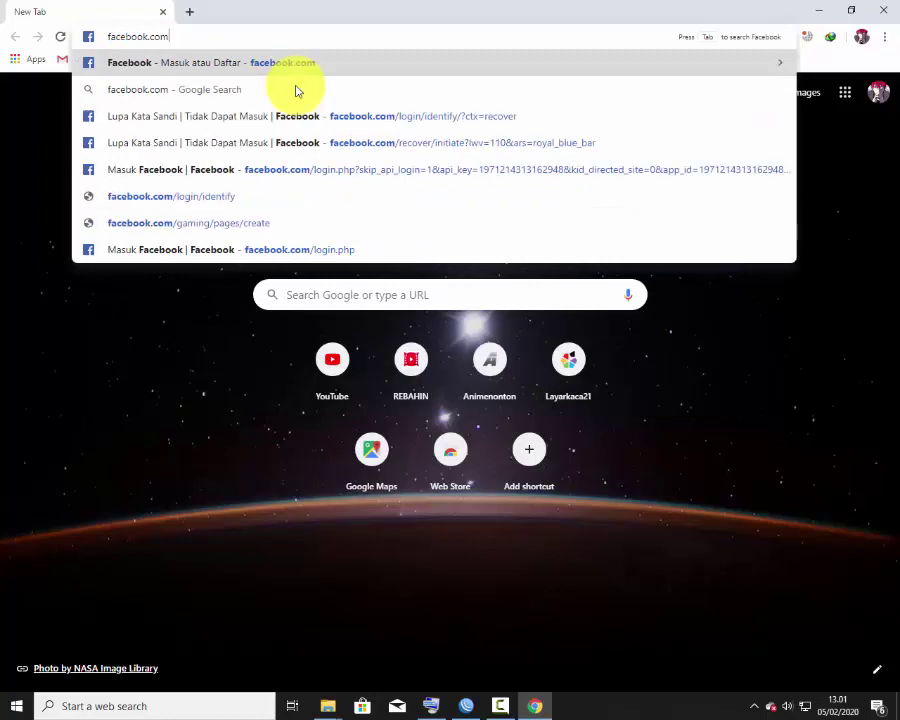
{"action": "key", "text": "Return"}
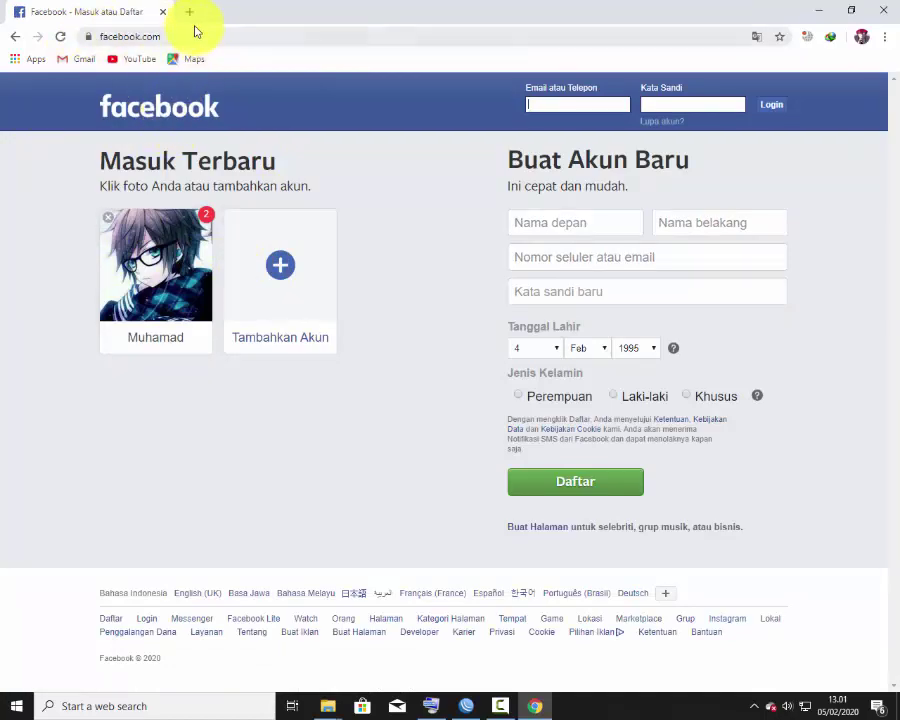
{"action": "left_click", "coordinate": [189, 13]}
{"action": "left_click", "coordinate": [132, 59]}
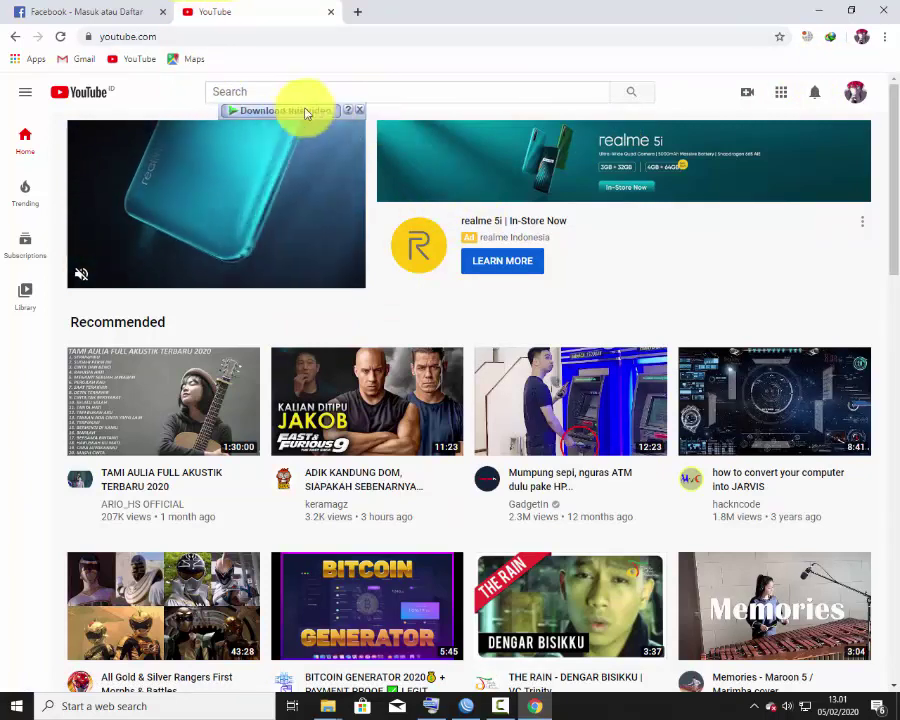
- Close the YouTube tab and Chrome, then reconnect WinBox to the router and maximize its window
{"action": "left_click", "coordinate": [330, 12]}
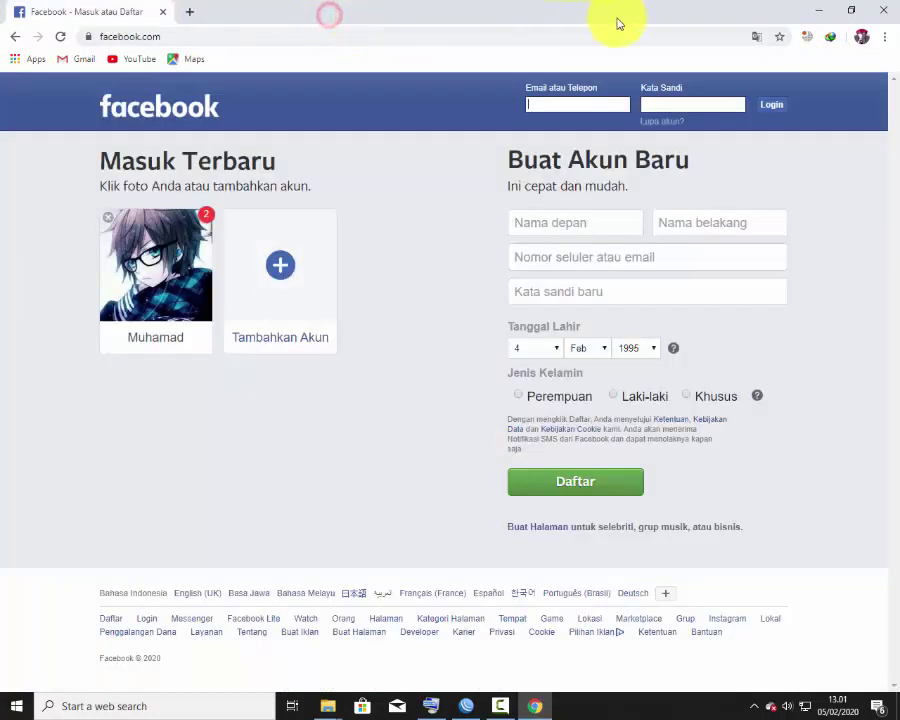
{"action": "left_click", "coordinate": [895, 16]}
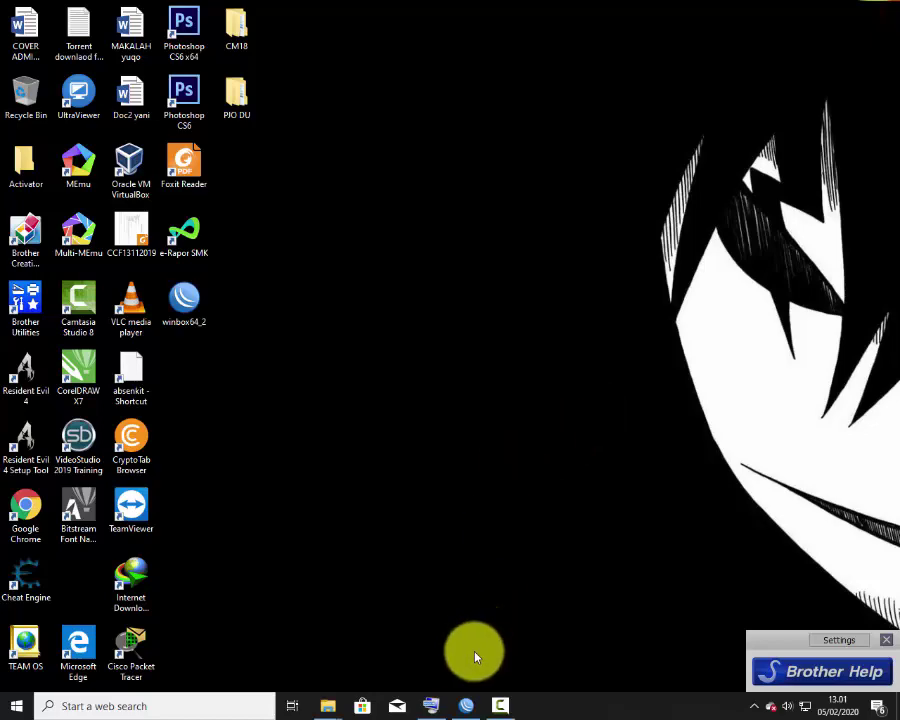
{"action": "left_click", "coordinate": [466, 705]}
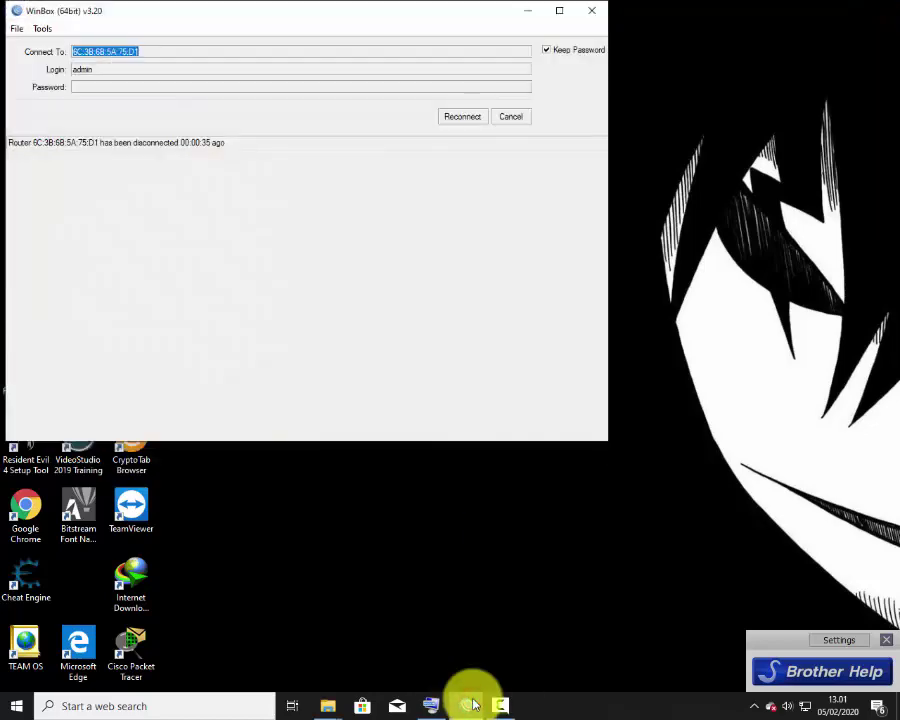
{"action": "left_click", "coordinate": [463, 117]}
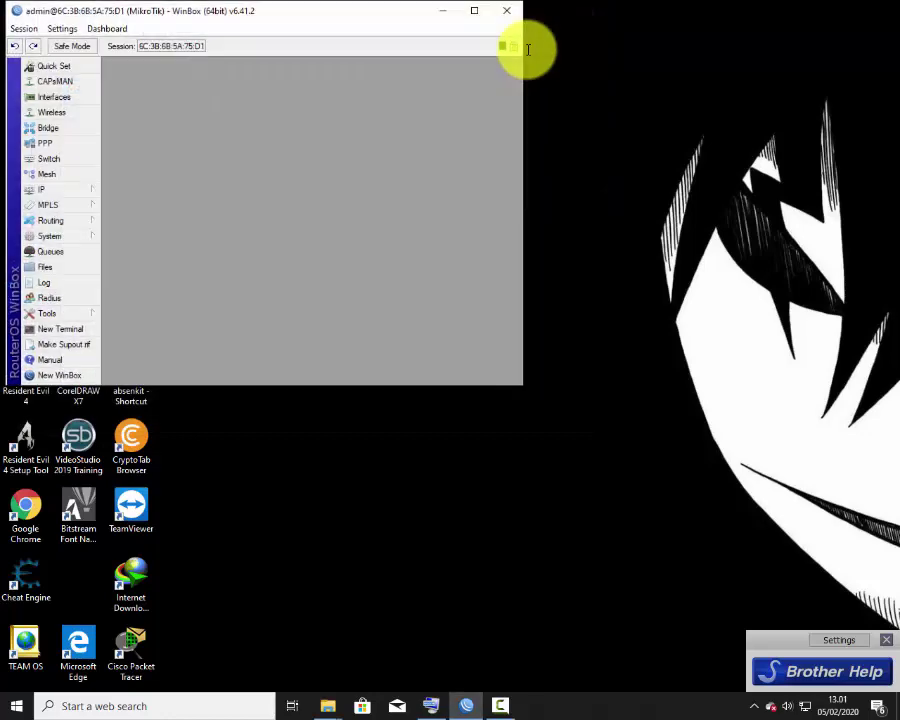
{"action": "left_click", "coordinate": [474, 12]}
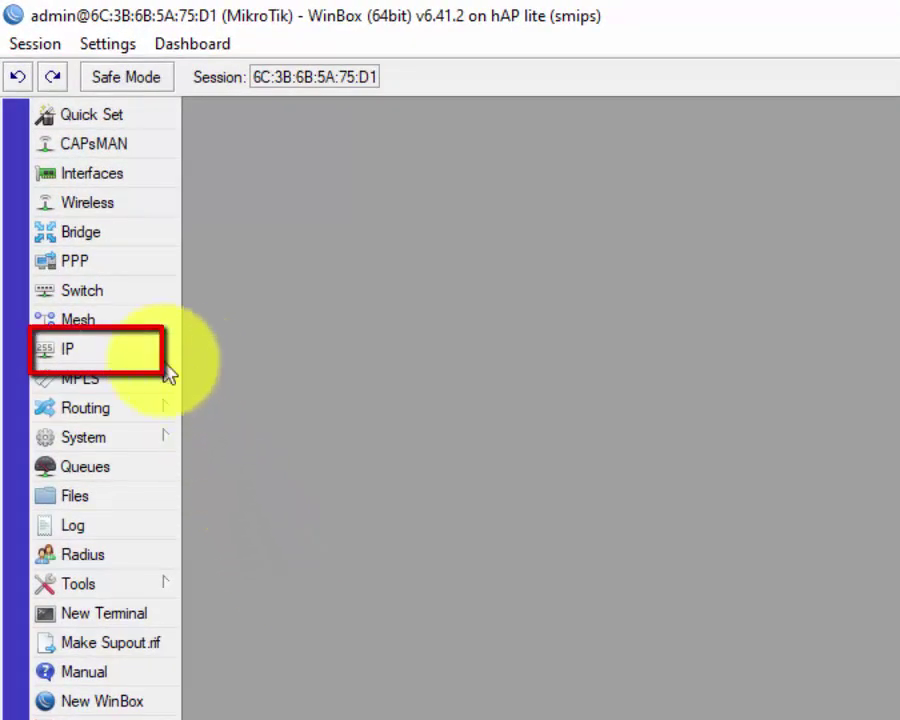
- Start a new IP firewall filter rule with chain forward and in-interface ether2
{"action": "left_click", "coordinate": [120, 357]}
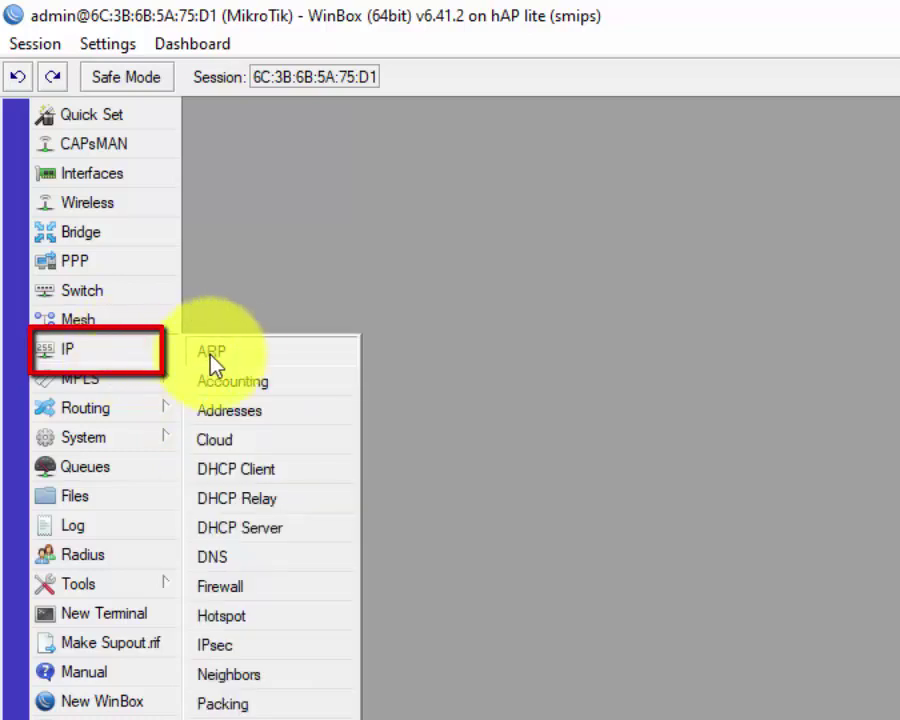
{"action": "left_click", "coordinate": [243, 591]}
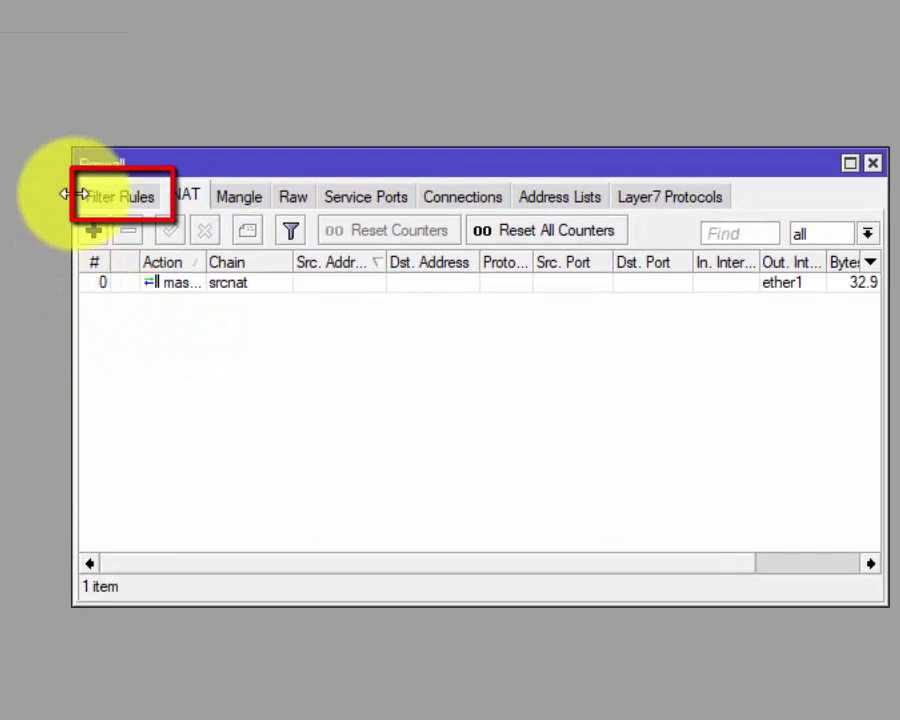
{"action": "left_click", "coordinate": [106, 201]}
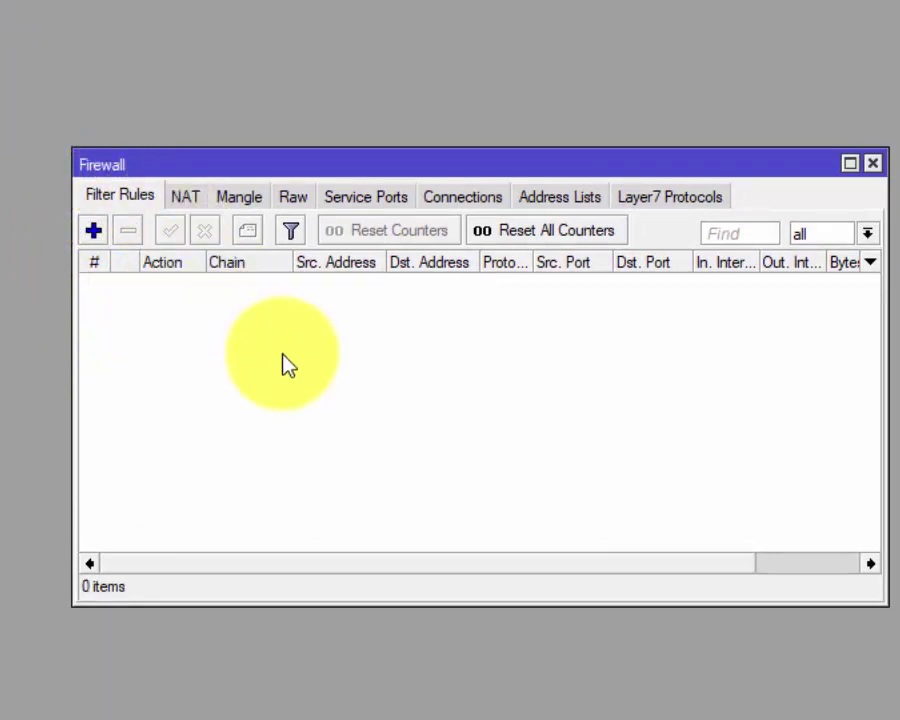
{"action": "left_click", "coordinate": [92, 232]}
{"action": "left_click", "coordinate": [66, 190]}
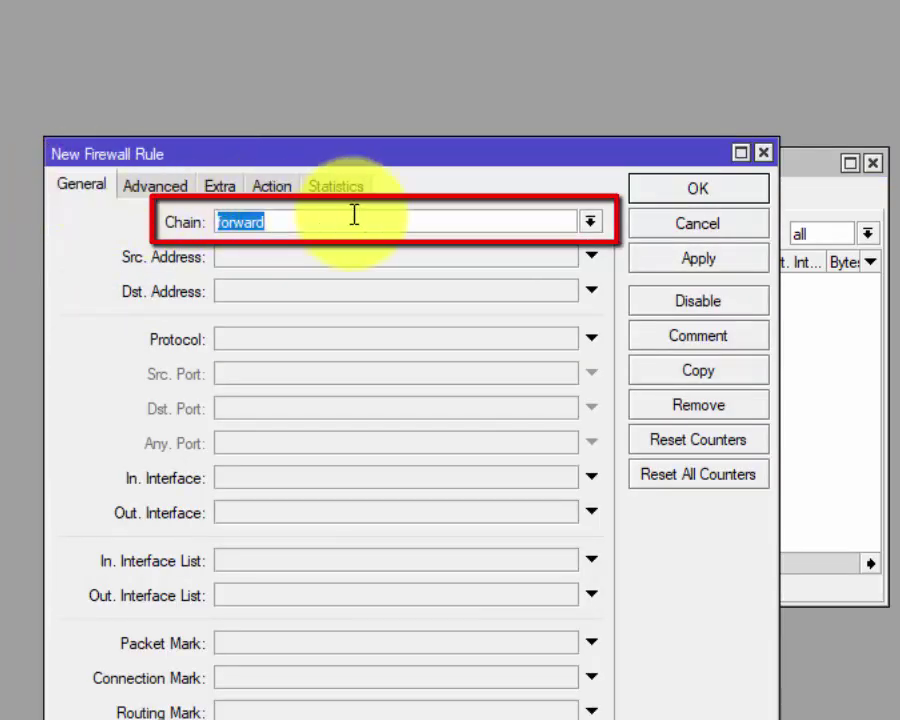
{"action": "left_click", "coordinate": [605, 224]}
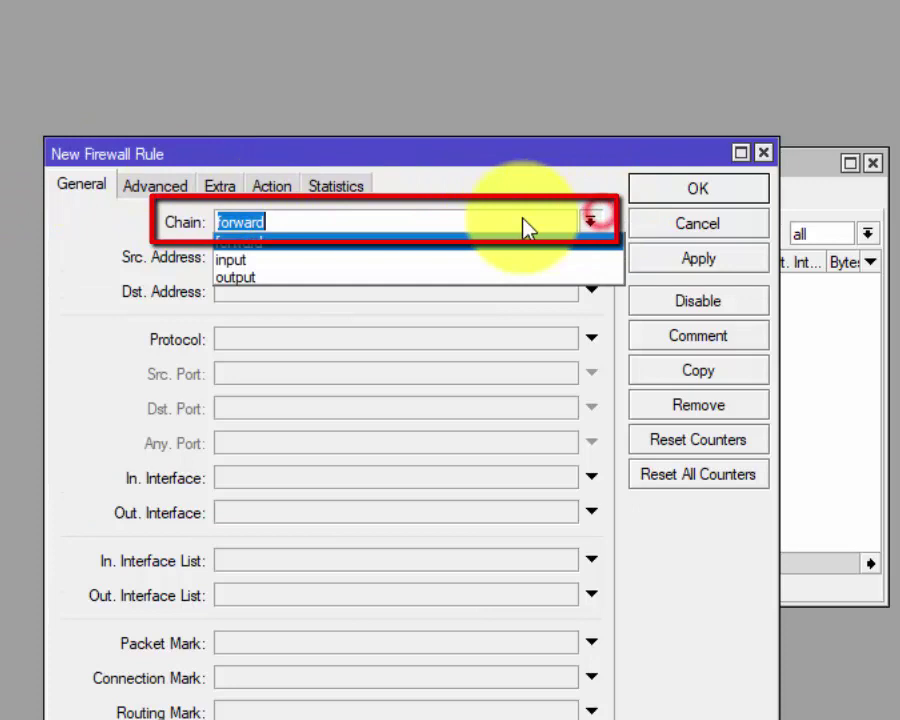
{"action": "left_click", "coordinate": [275, 238]}
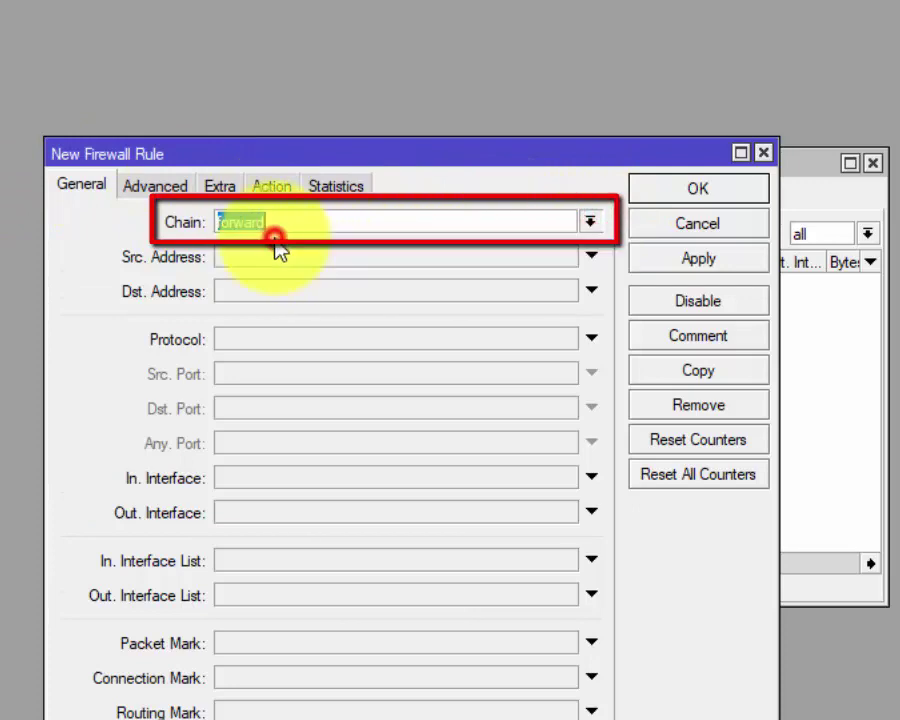
{"action": "left_click", "coordinate": [592, 478]}
{"action": "left_click", "coordinate": [565, 478]}
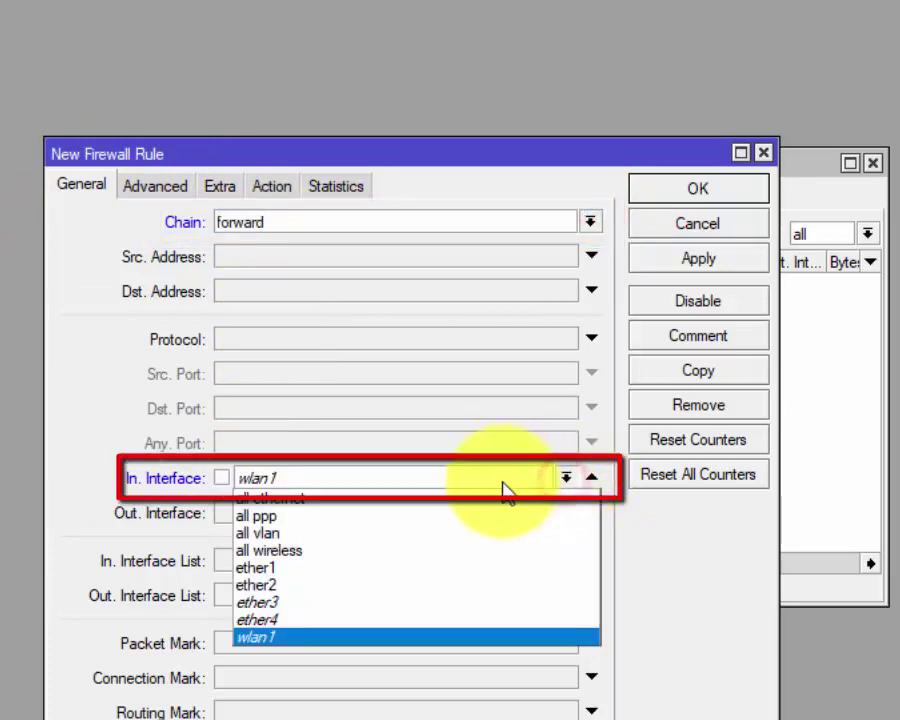
{"action": "left_click", "coordinate": [308, 588]}
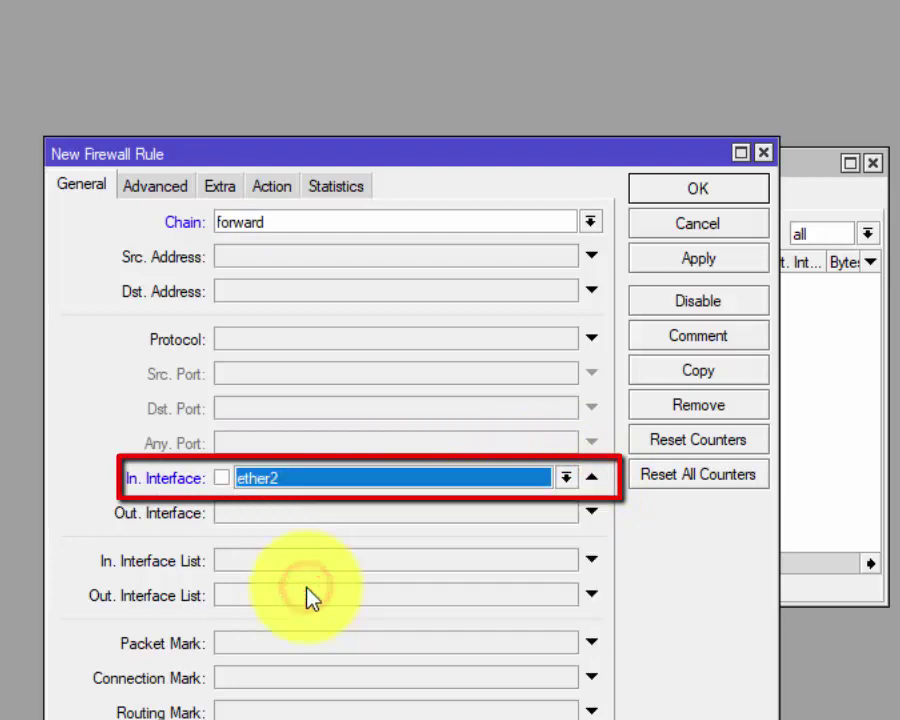
- Set the new filter rule's action to drop and save the rule
{"action": "left_click", "coordinate": [268, 189]}
{"action": "left_click", "coordinate": [268, 226]}
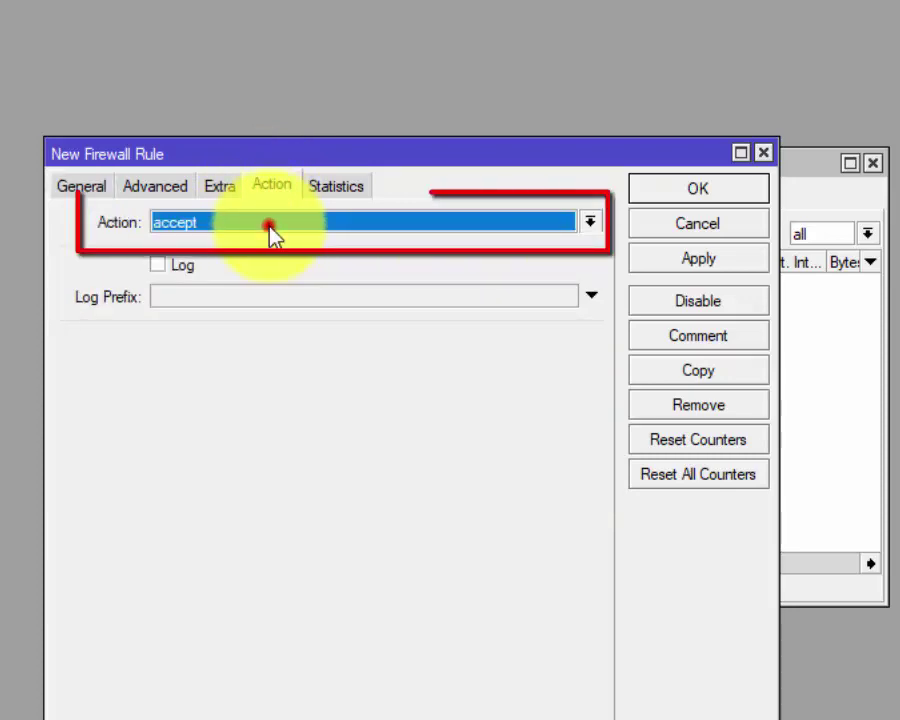
{"action": "left_click", "coordinate": [204, 298]}
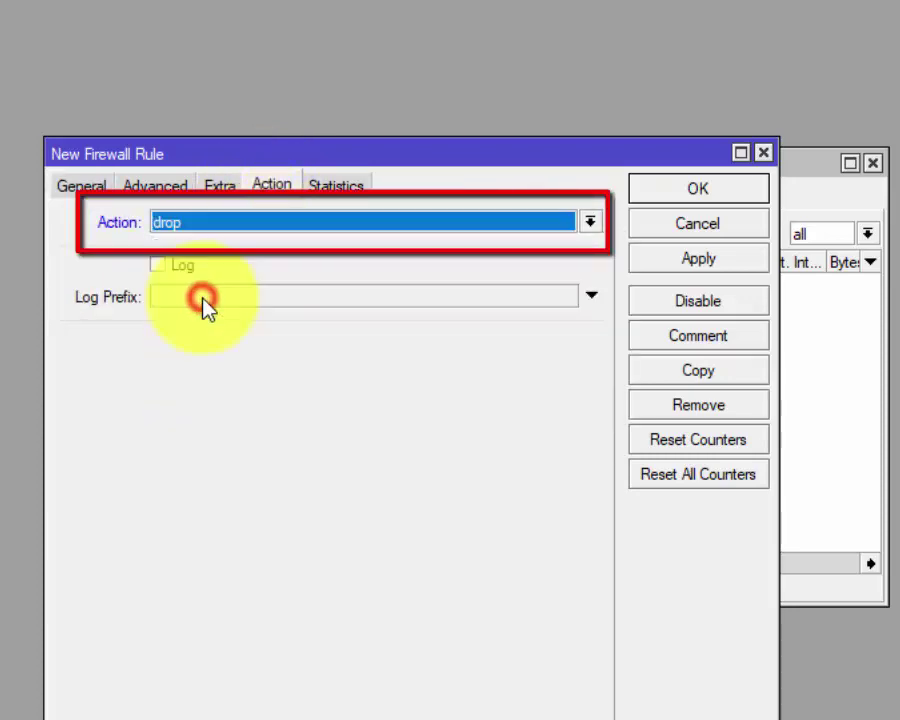
{"action": "left_click", "coordinate": [710, 264]}
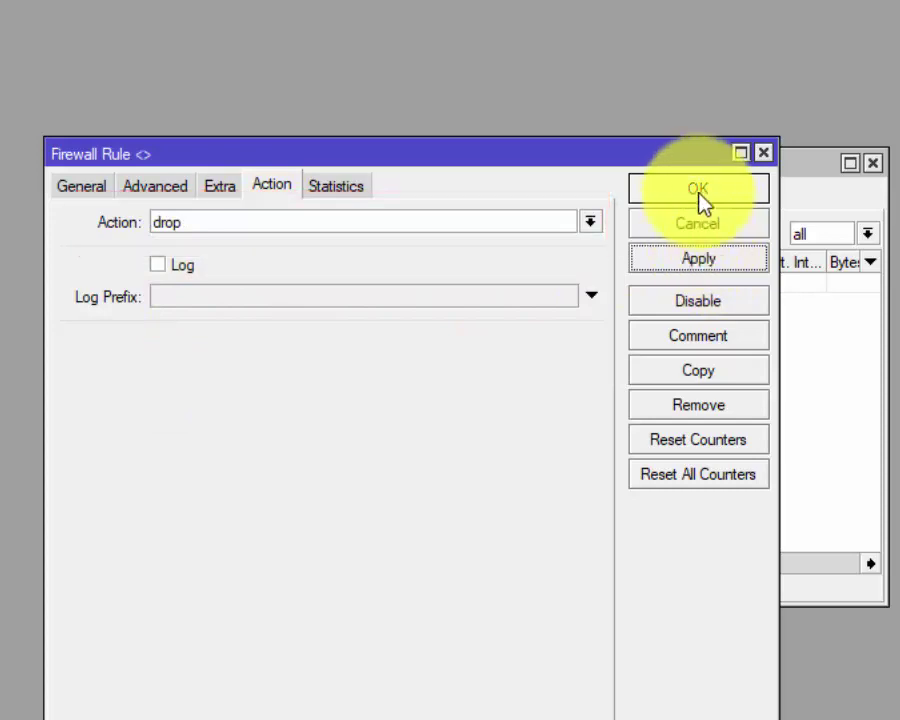
{"action": "left_click", "coordinate": [697, 190]}
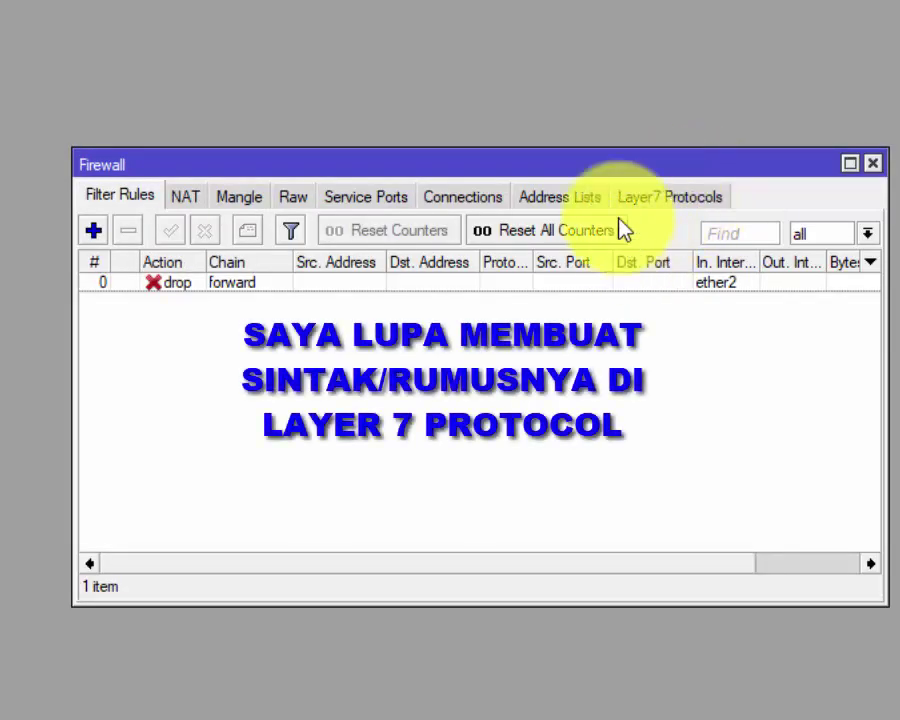
- Create a firewall Layer 7 protocol named facebook.com with the regexp ^.*(facebook.com).+$ and save it
{"action": "left_click", "coordinate": [684, 200]}
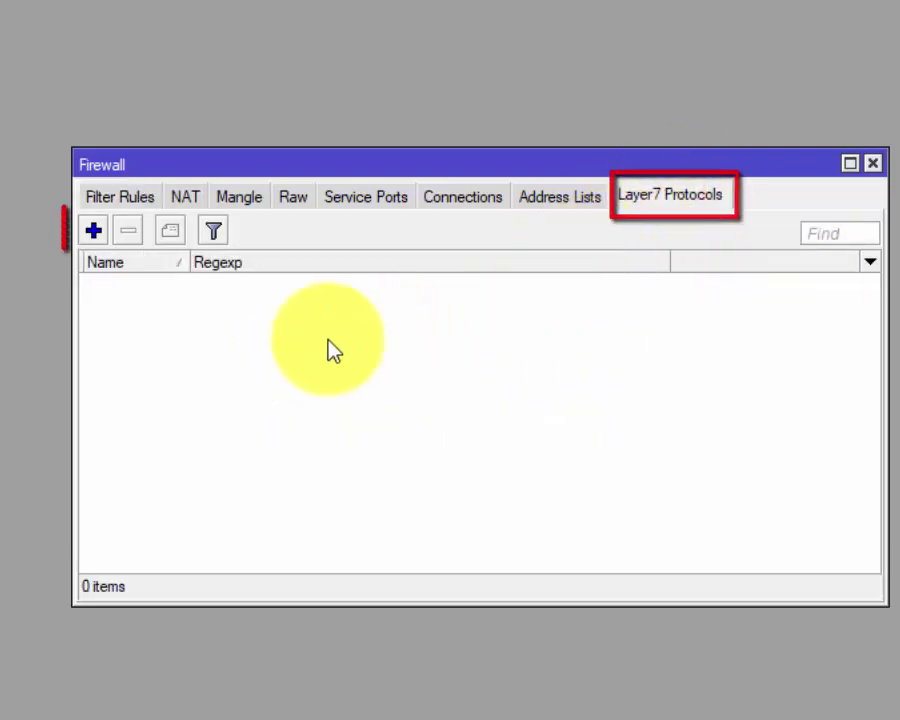
{"action": "left_click", "coordinate": [95, 234]}
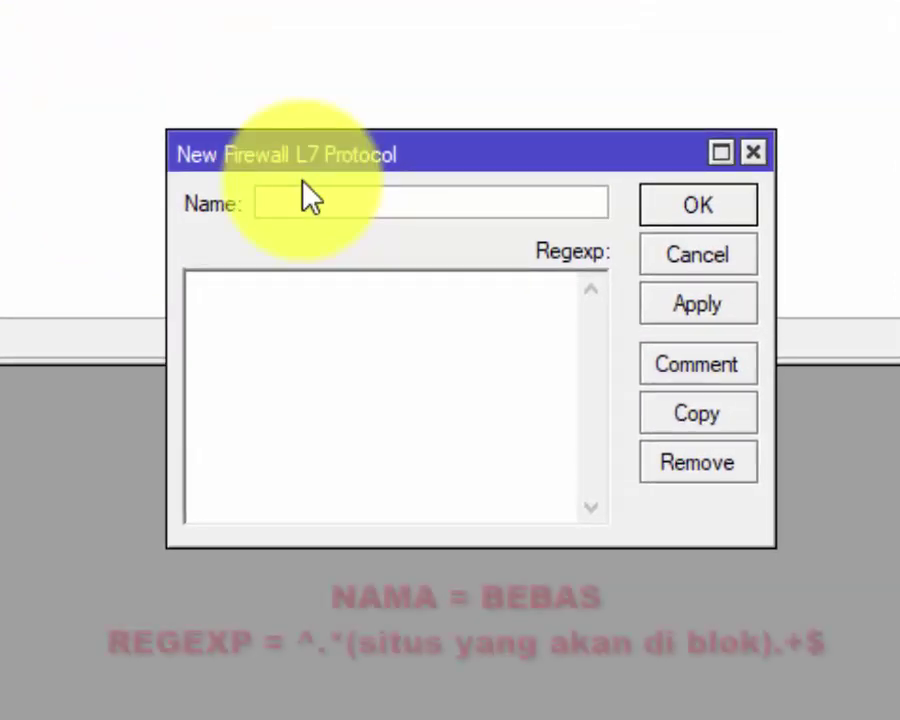
{"action": "type", "text": "facebook"}
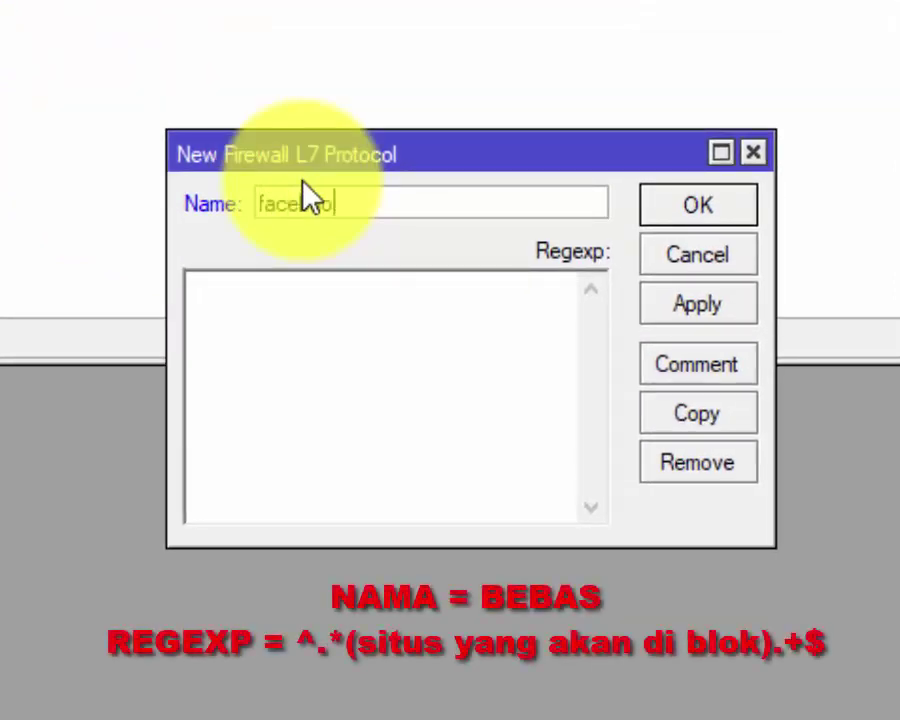
{"action": "type", "text": ".com"}
{"action": "left_click", "coordinate": [341, 345]}
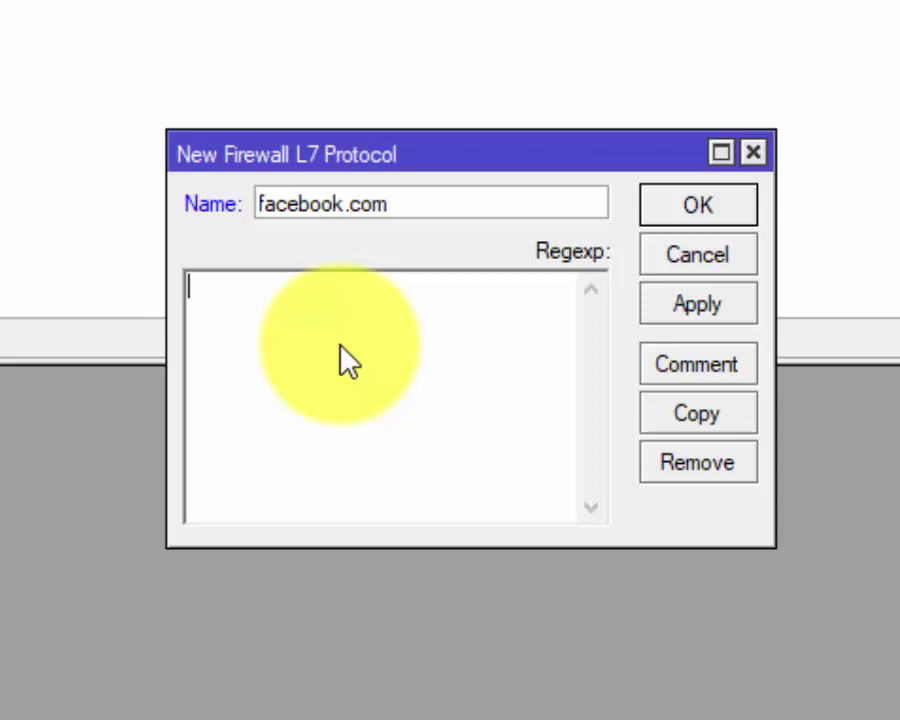
{"action": "type", "text": "^.*(facebo"}
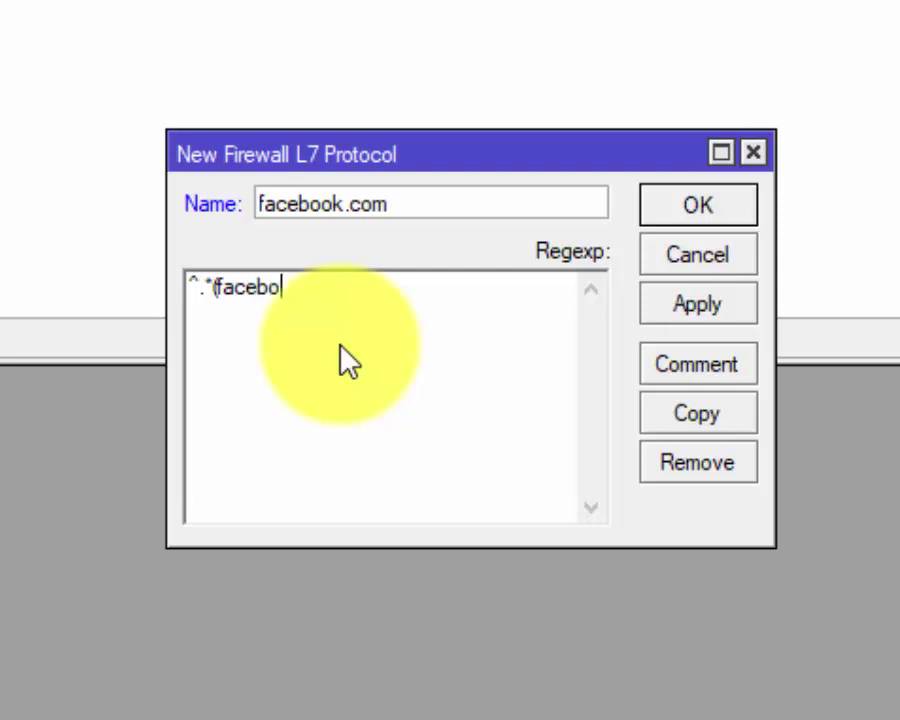
{"action": "type", "text": "ok.com"}
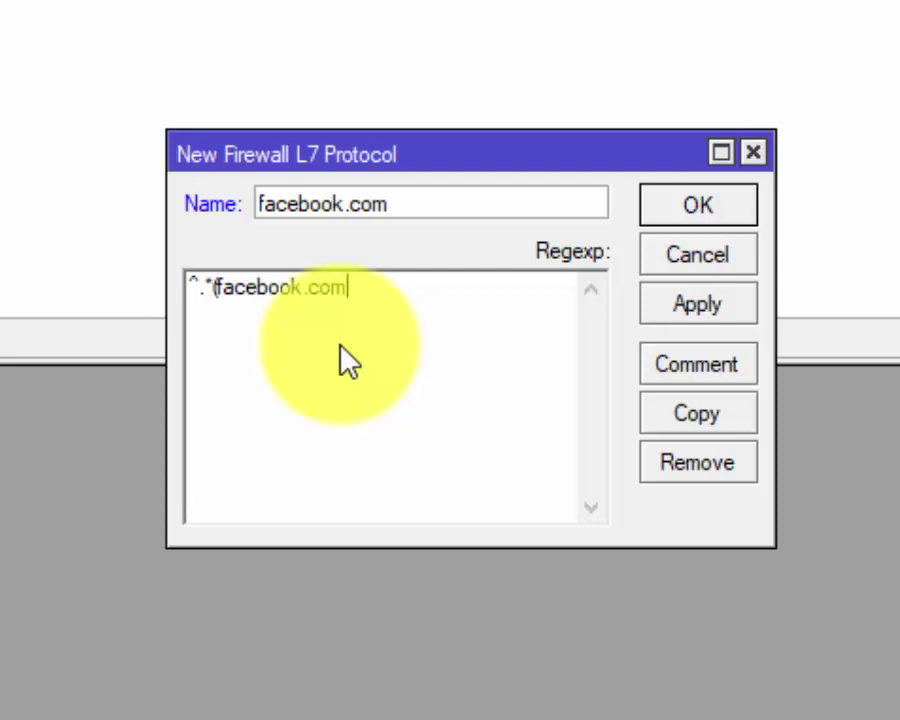
{"action": "type", "text": ").+$"}
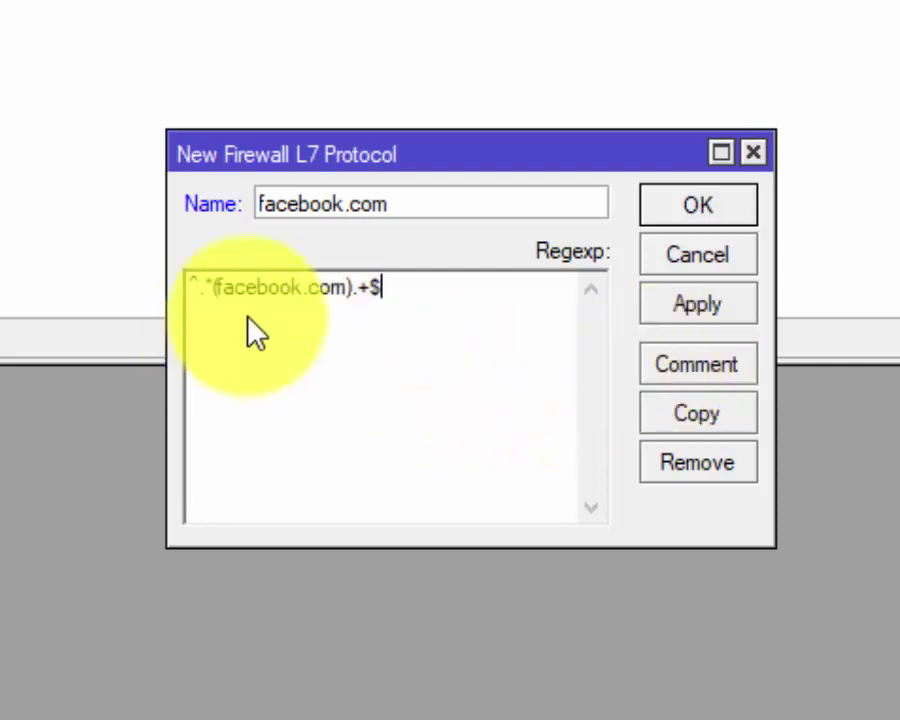
{"action": "left_click", "coordinate": [690, 308]}
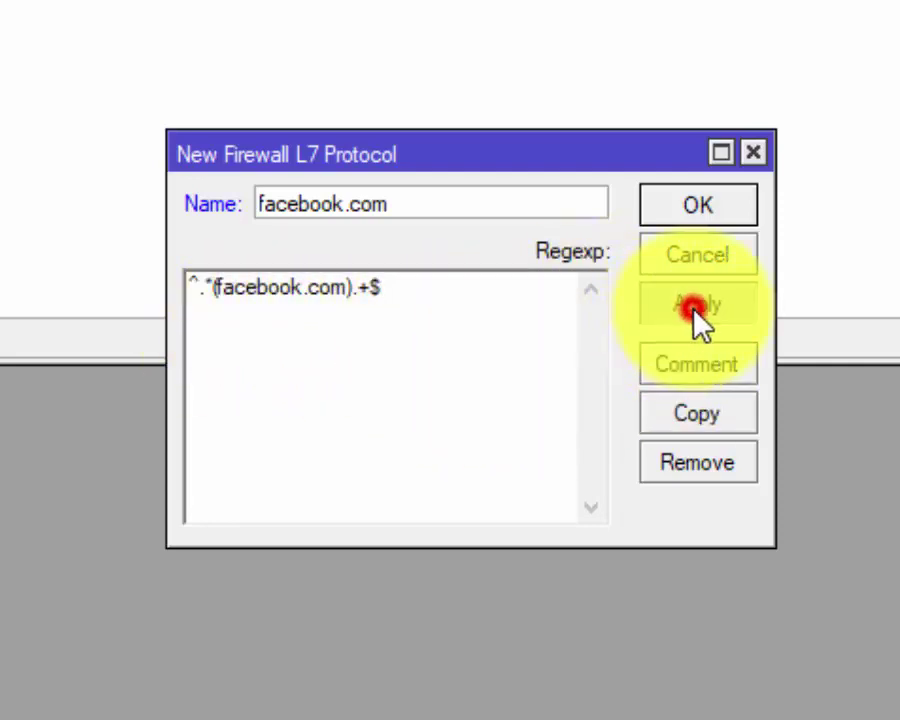
{"action": "left_click", "coordinate": [698, 205]}
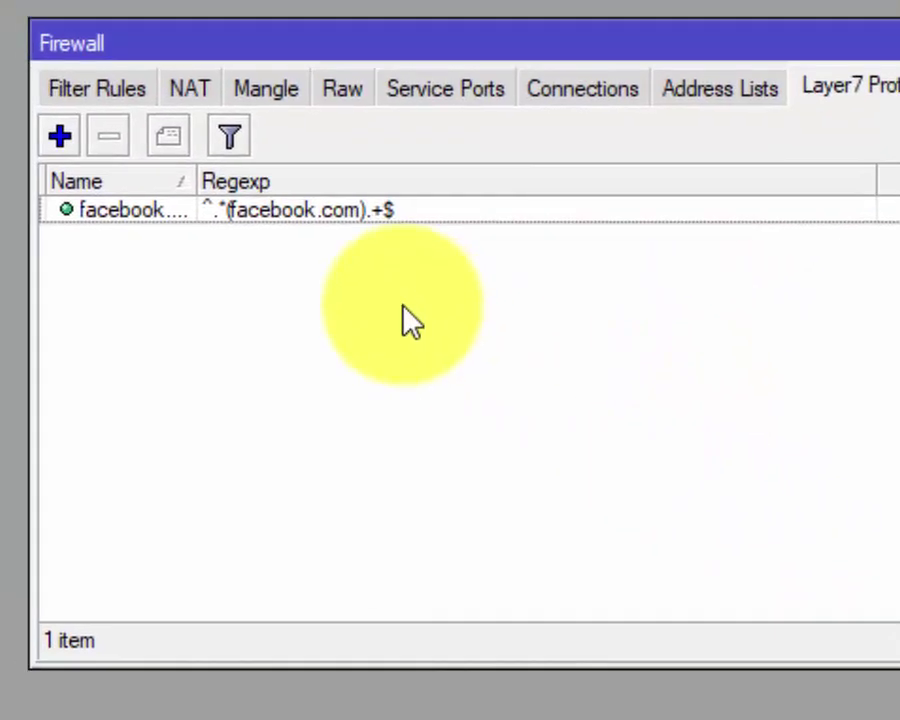
- Assign the facebook.com Layer 7 protocol to the existing drop filter rule and save it
{"action": "left_click", "coordinate": [84, 92]}
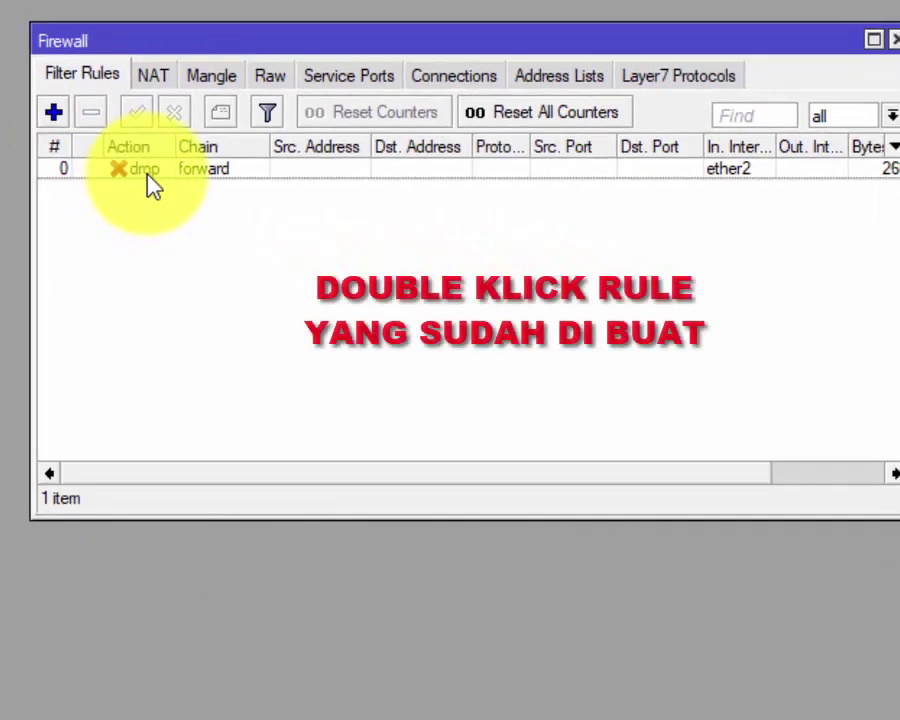
{"action": "double_click", "coordinate": [145, 170]}
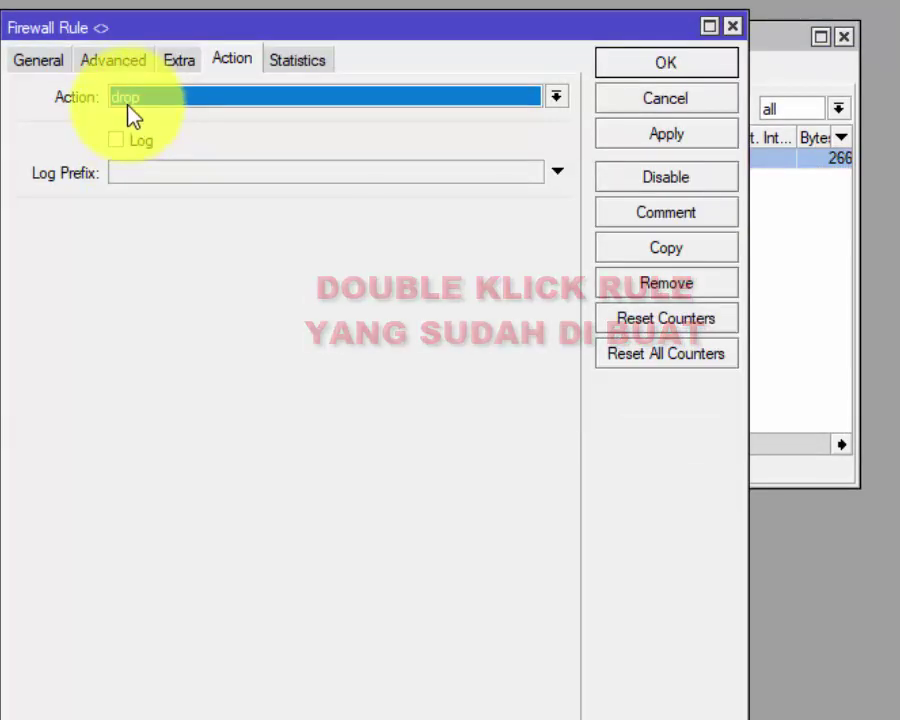
{"action": "left_click", "coordinate": [115, 62]}
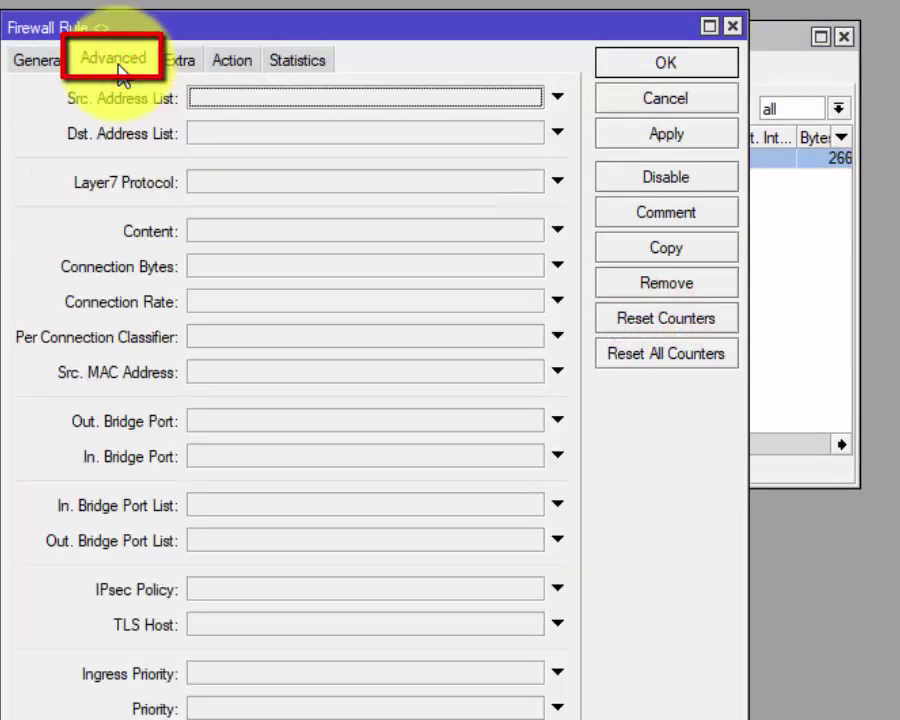
{"action": "left_click", "coordinate": [559, 183]}
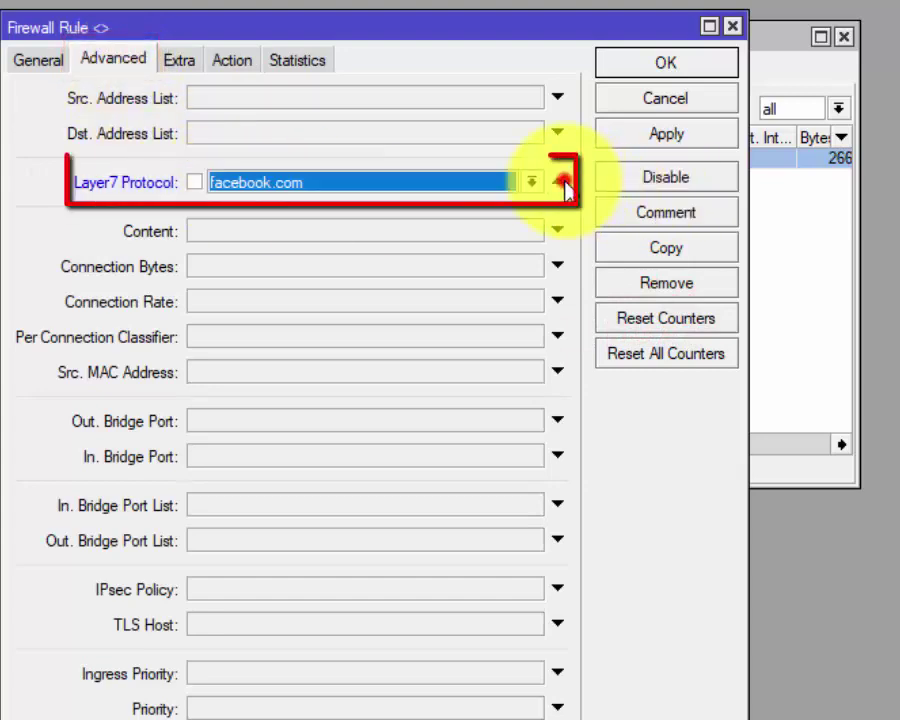
{"action": "left_click", "coordinate": [634, 136]}
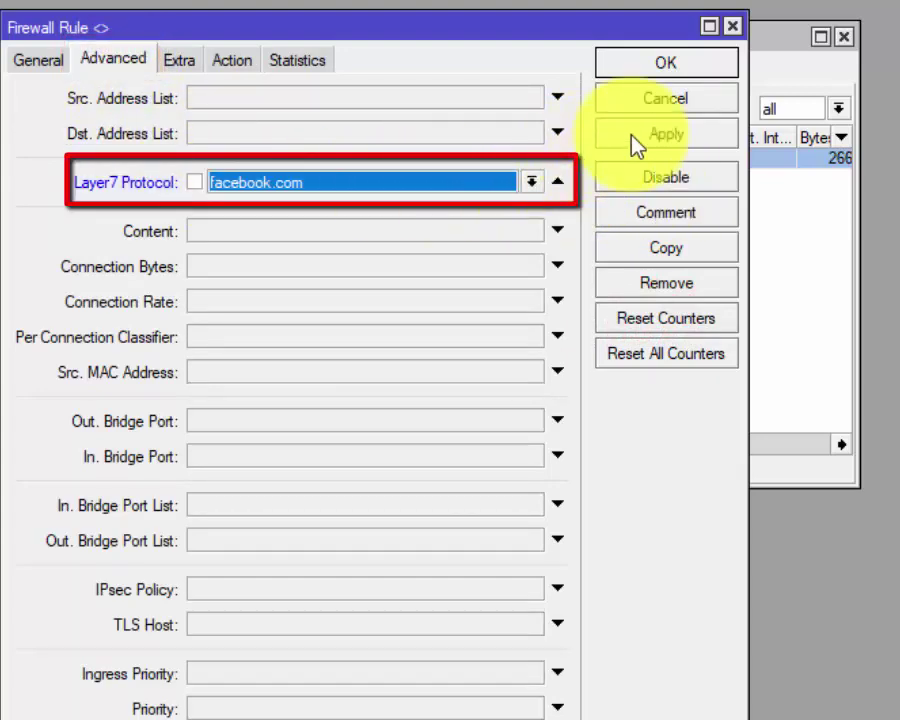
{"action": "left_click", "coordinate": [664, 66]}
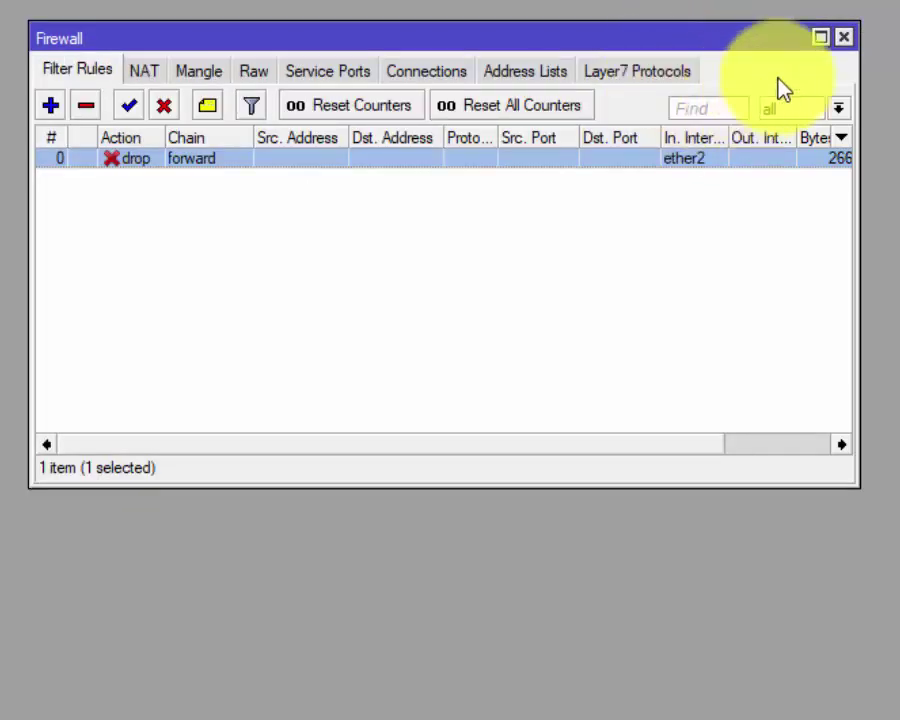
- Close the firewall window, minimize WinBox and open Google Chrome
{"action": "left_click", "coordinate": [842, 40]}
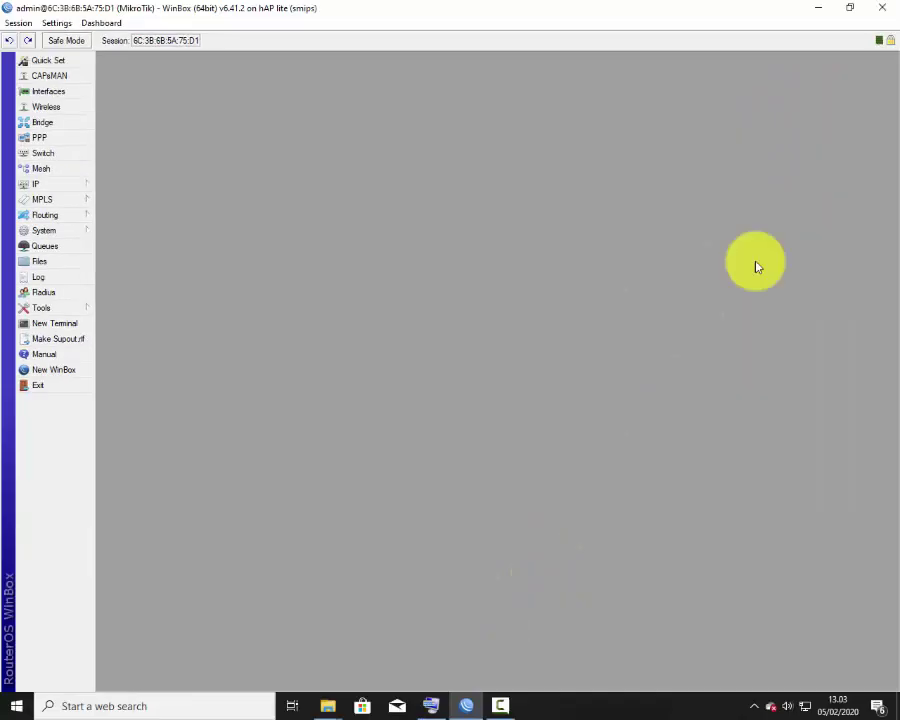
{"action": "left_click", "coordinate": [824, 7]}
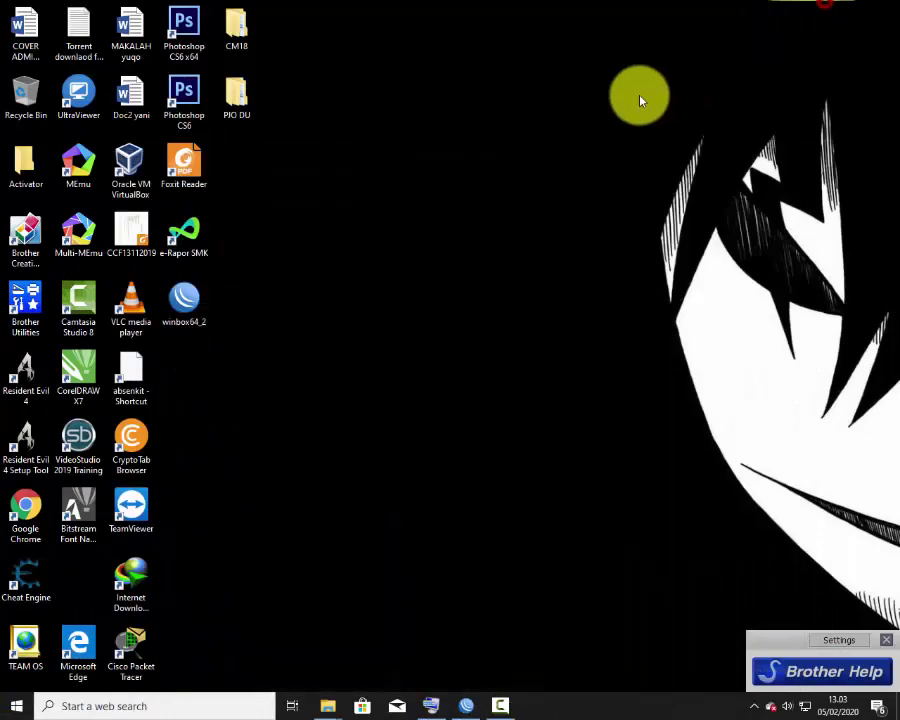
{"action": "double_click", "coordinate": [40, 505]}
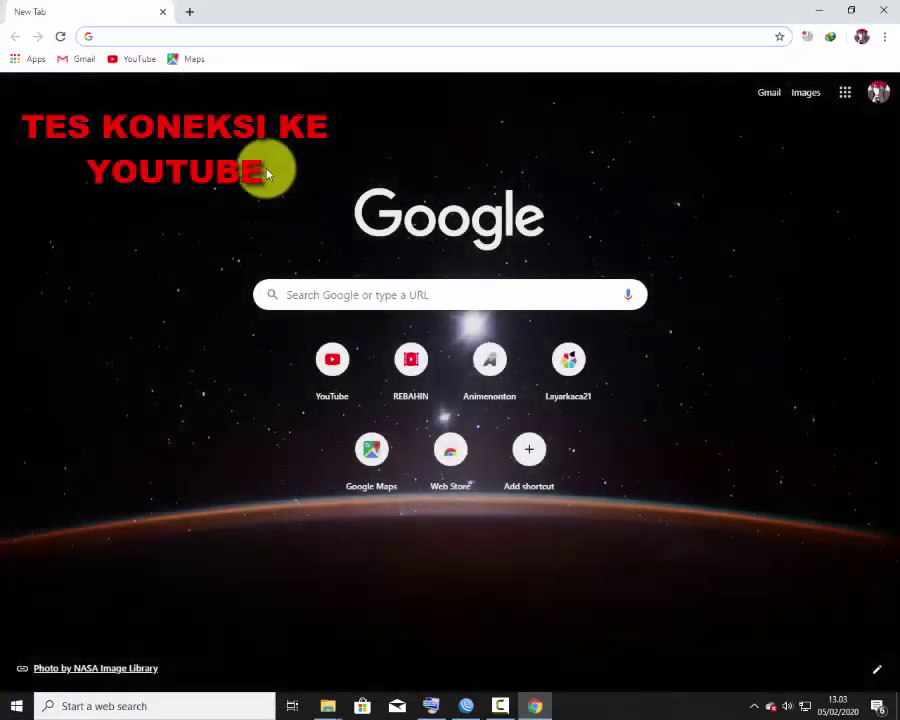
{"action": "left_click", "coordinate": [258, 37]}
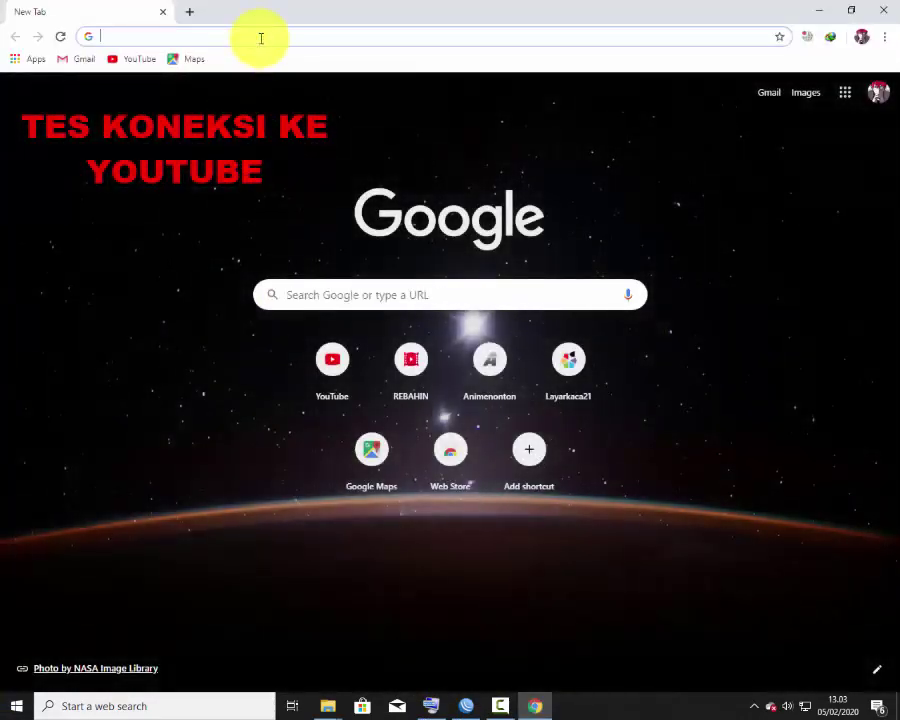
{"action": "type", "text": "yout"}
{"action": "key", "text": "End"}
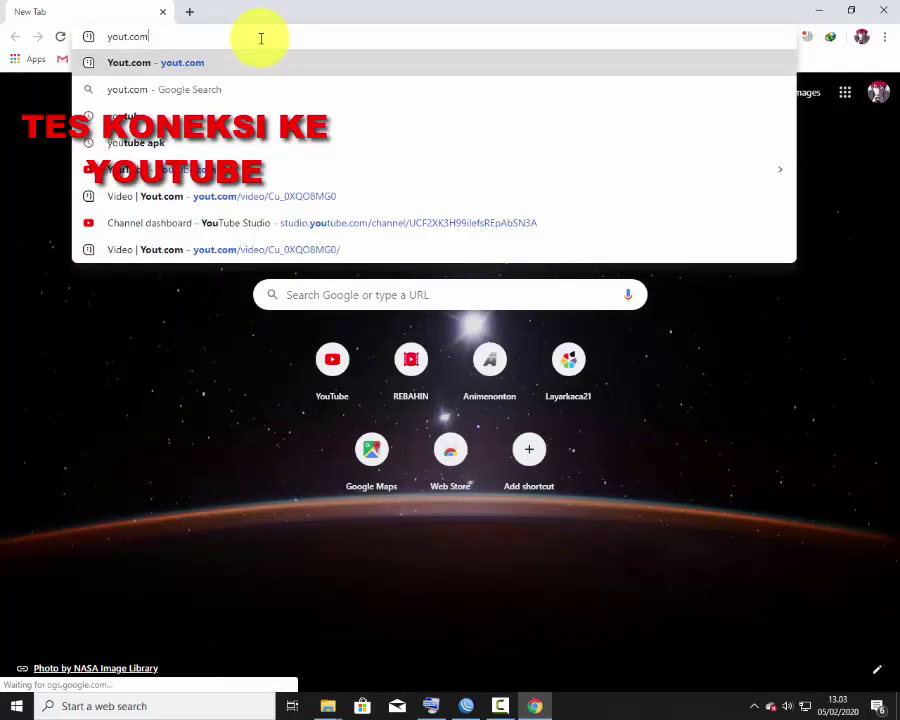
{"action": "key", "text": "Return"}
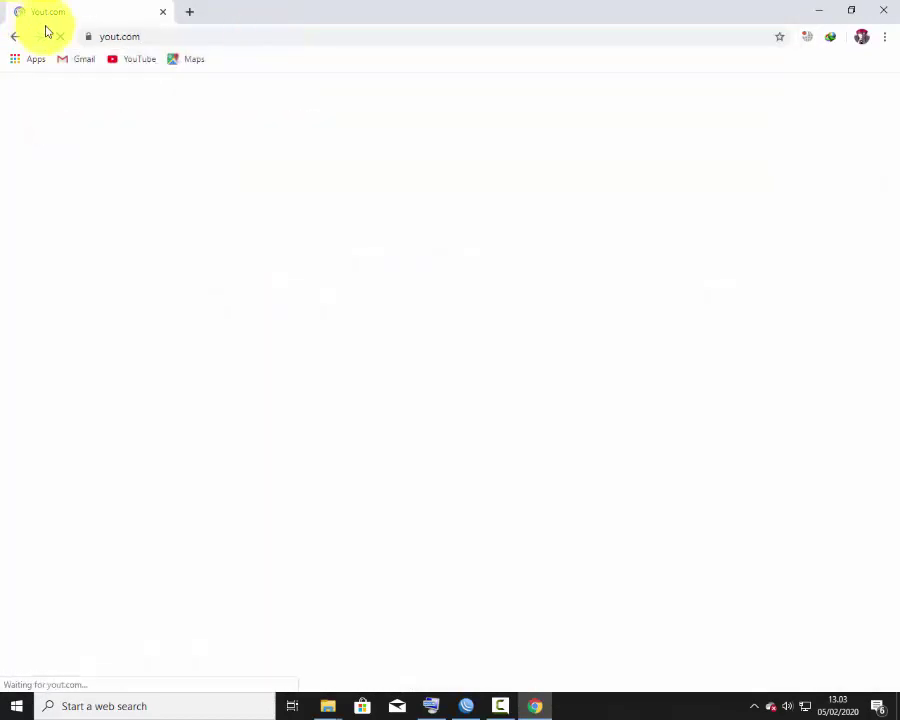
- Load the YouTube home page to test the connection, and open facebook.com in a new tab to test the block
{"action": "left_click", "coordinate": [117, 64]}
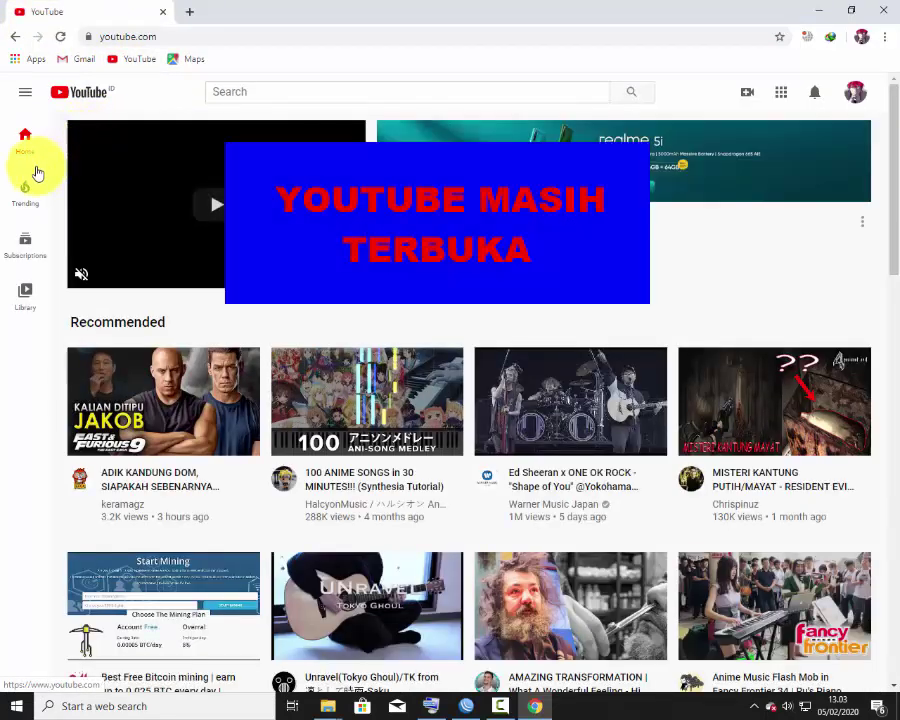
{"action": "left_click", "coordinate": [189, 12]}
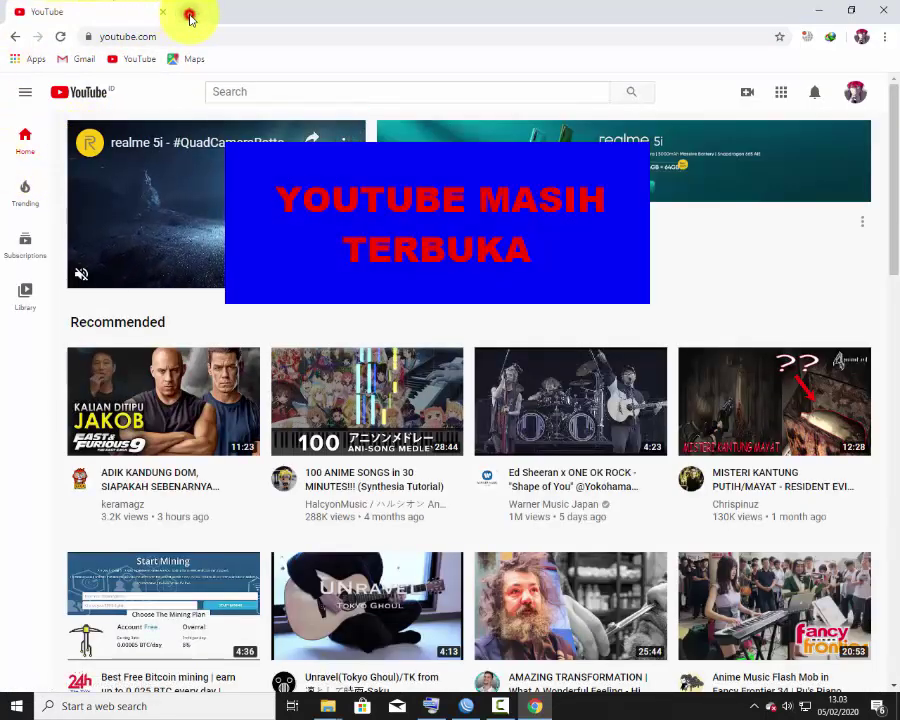
{"action": "type", "text": "facebook.com"}
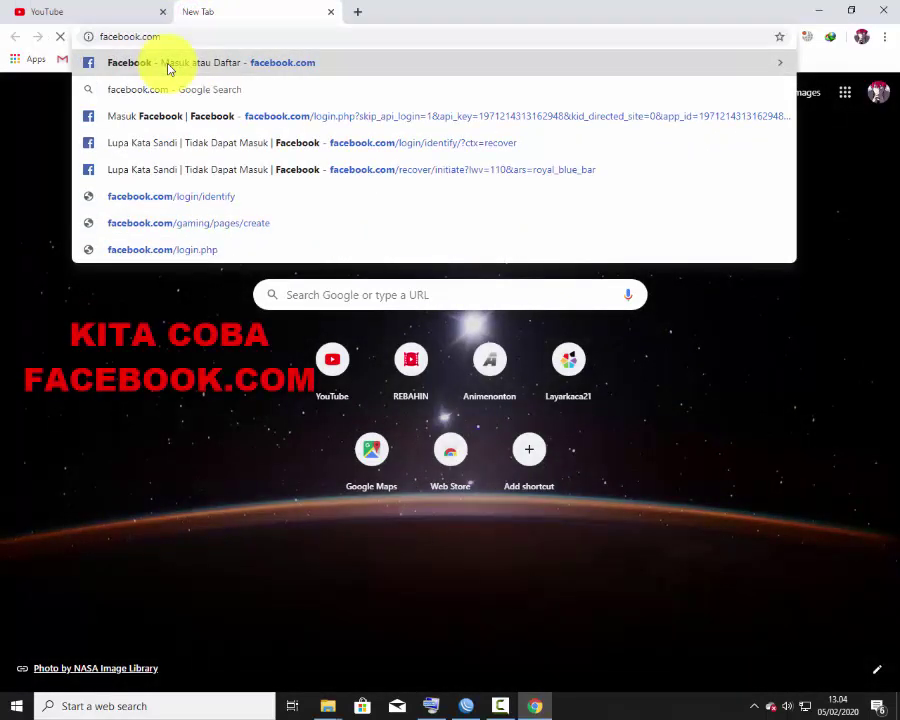
{"action": "key", "text": "Return"}
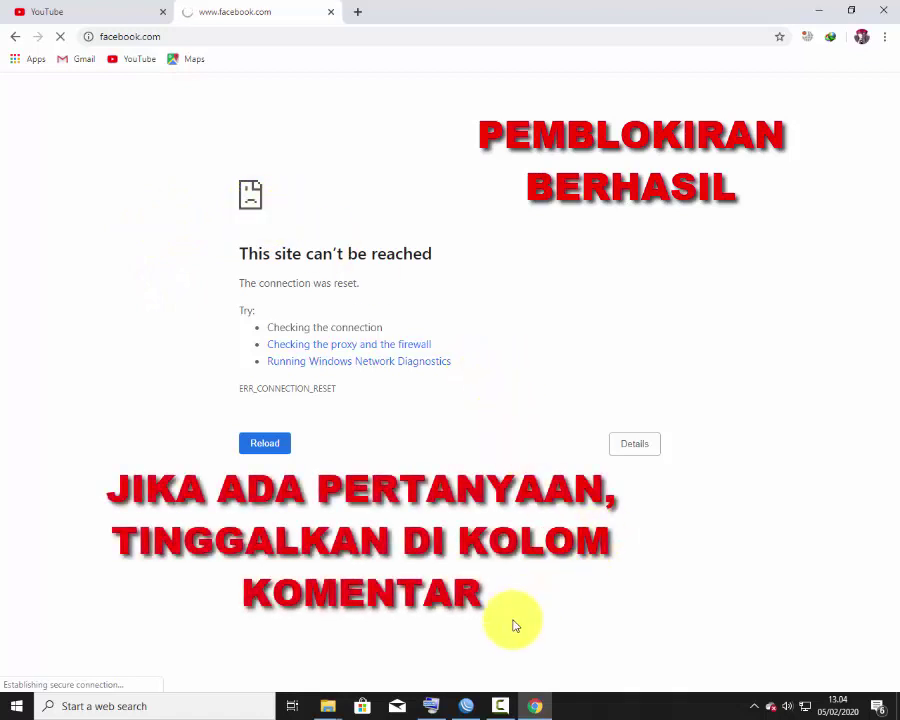
{"action": "left_click", "coordinate": [500, 708]}
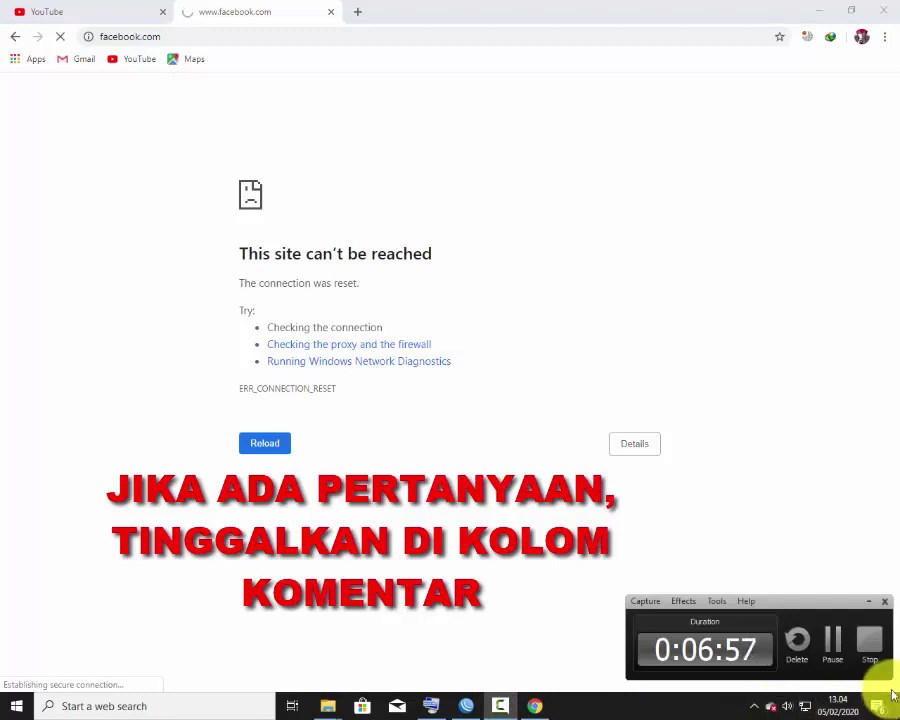